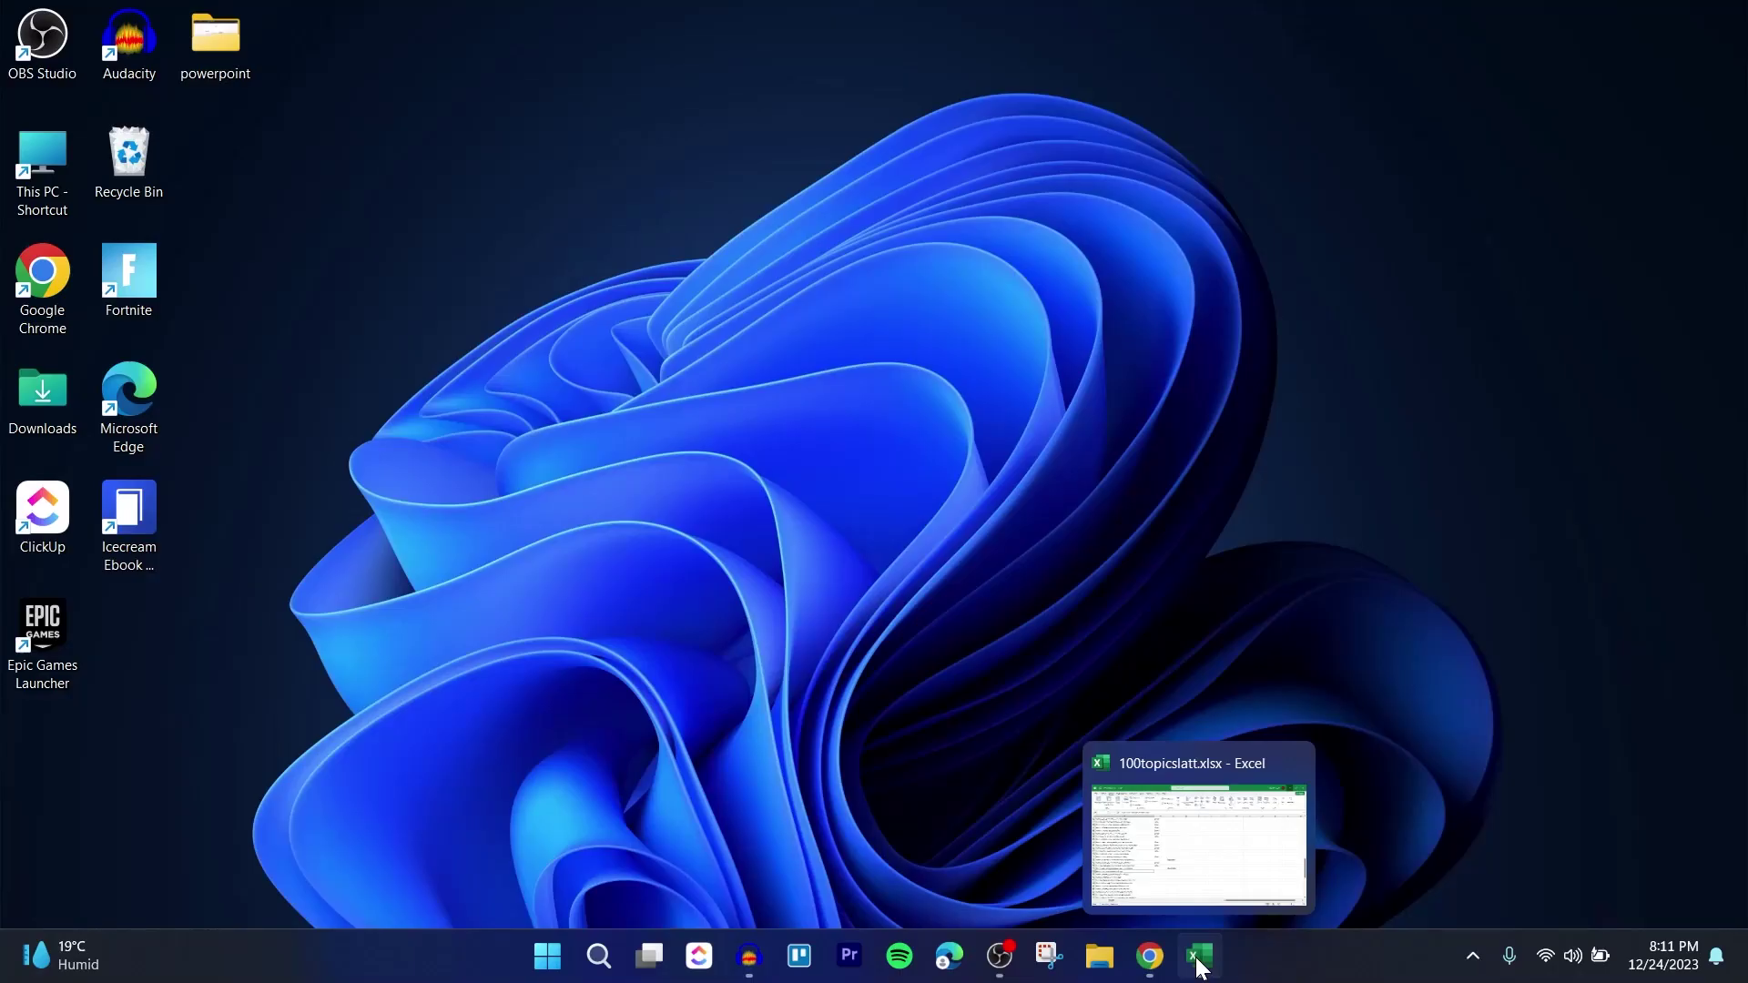
Bring the browser forward and switch to the 'Citing SurveyMonkey or SurveyMonkey Audience' help article.
{"action": "right_click", "coordinate": [667, 239]}
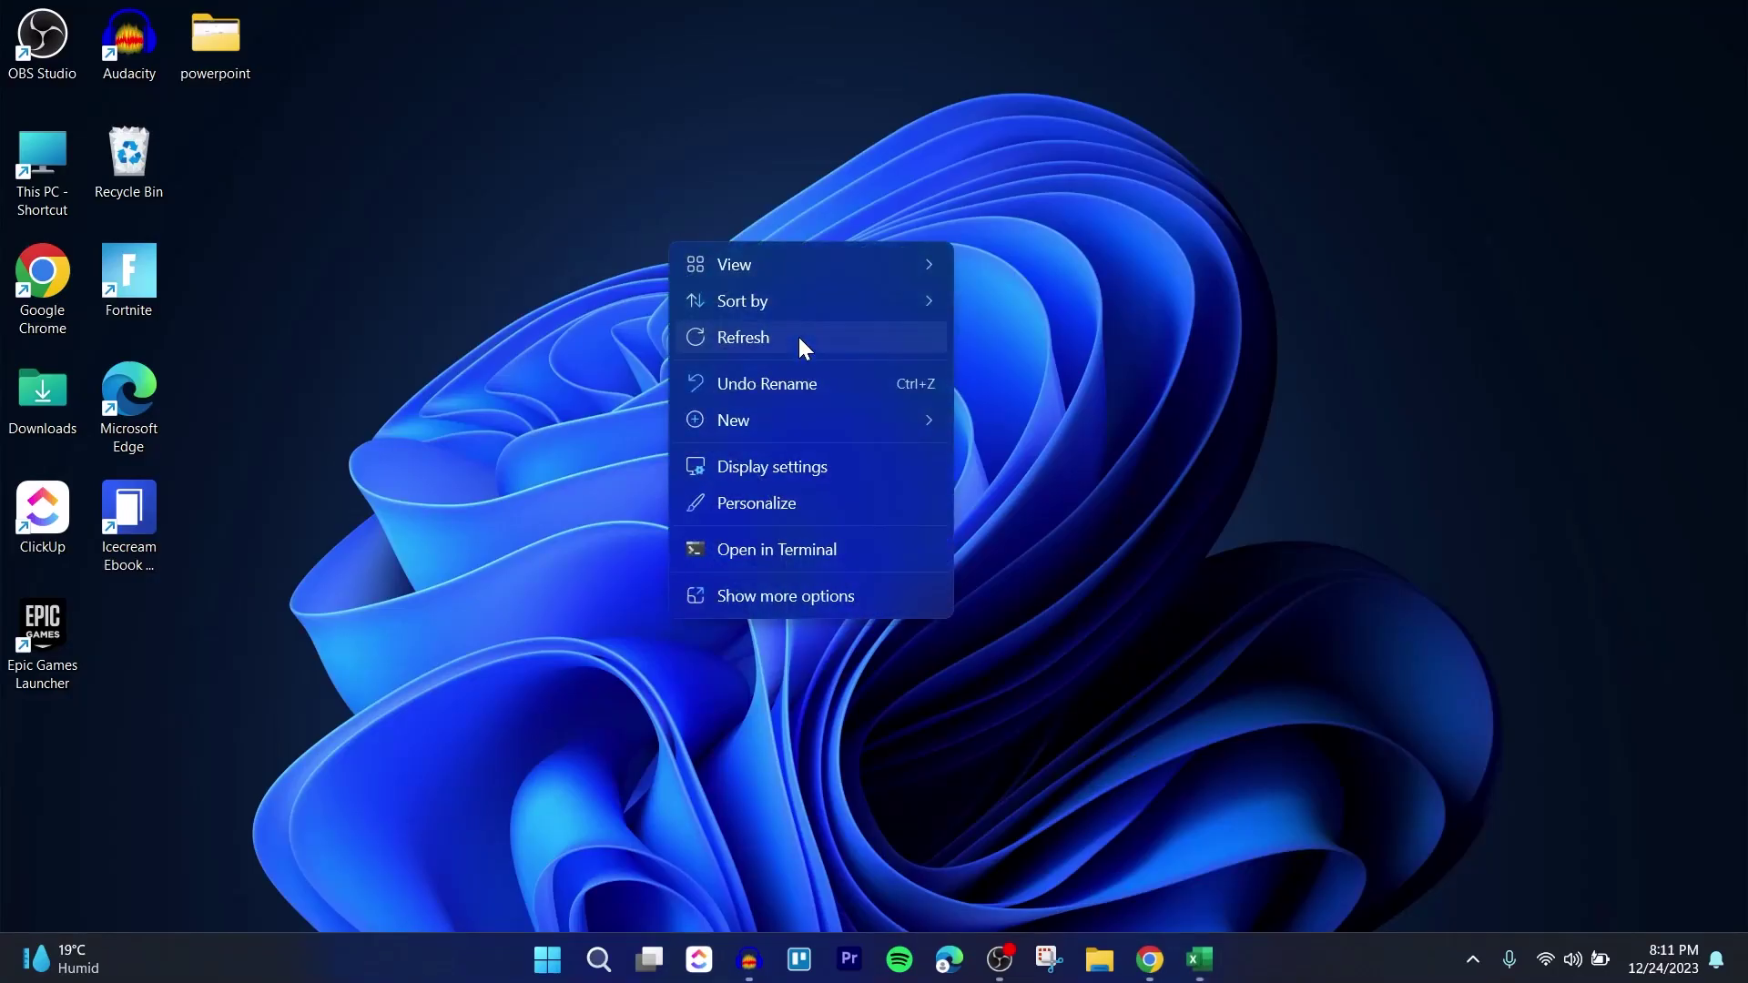
{"action": "left_click", "coordinate": [799, 342]}
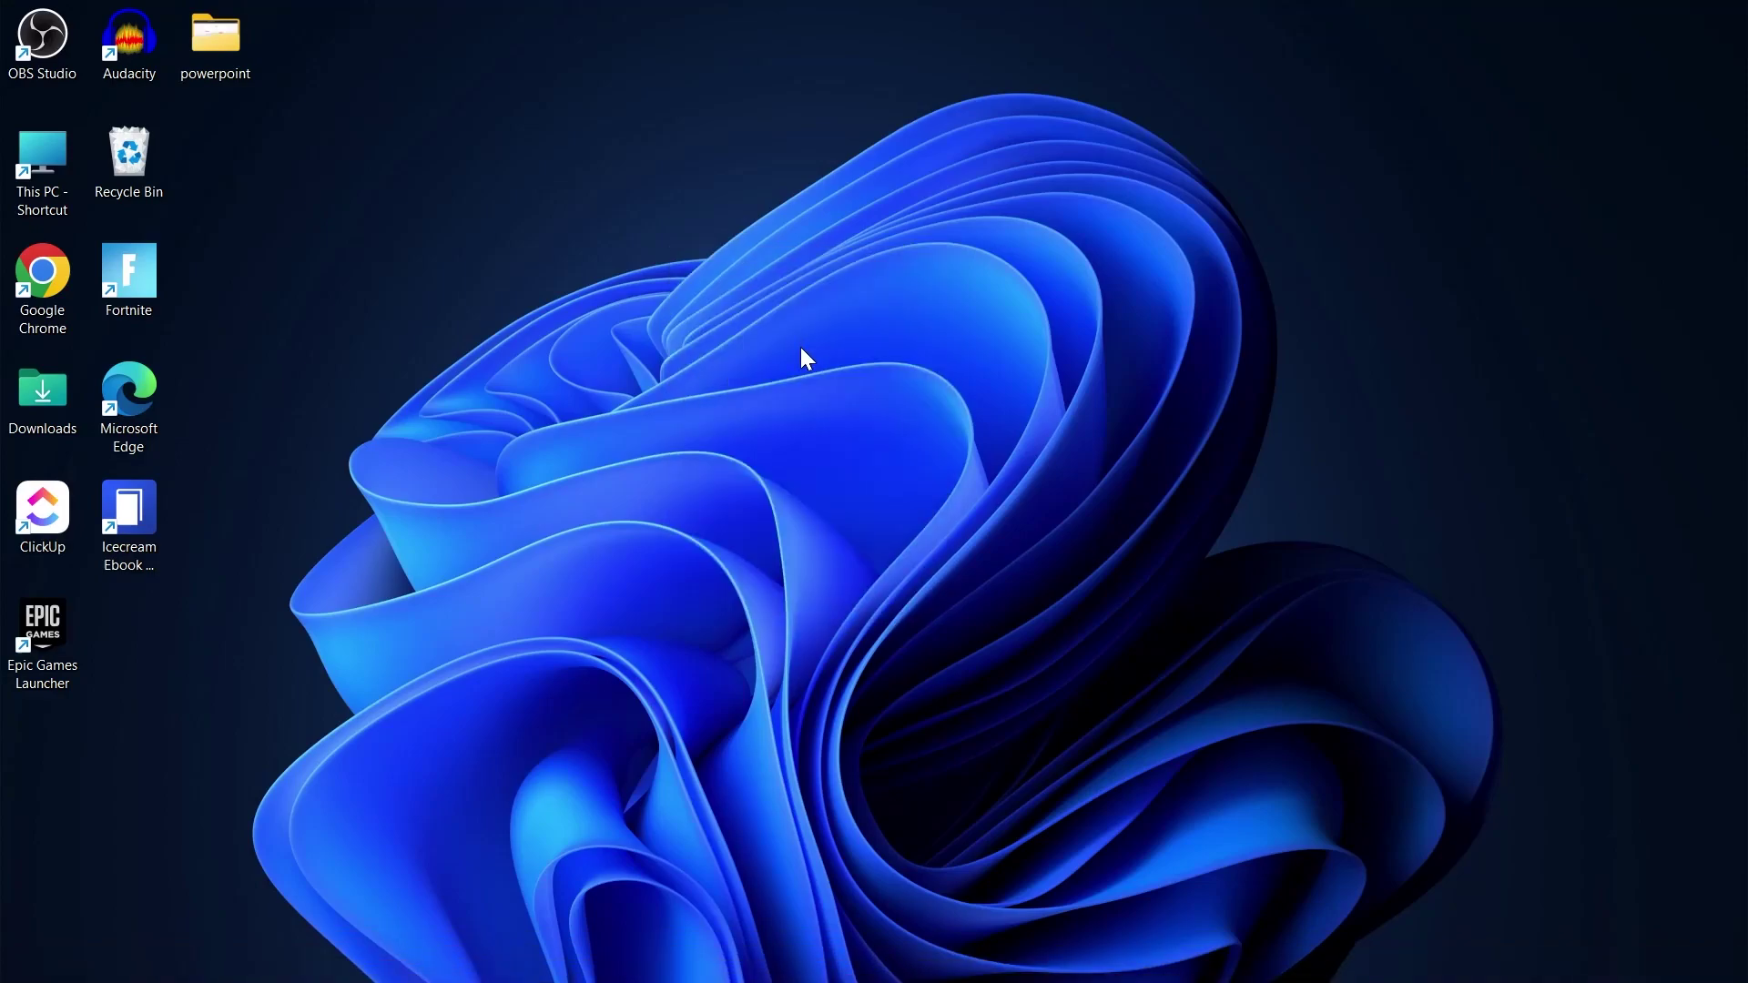
{"action": "mouse_move", "coordinate": [1149, 957]}
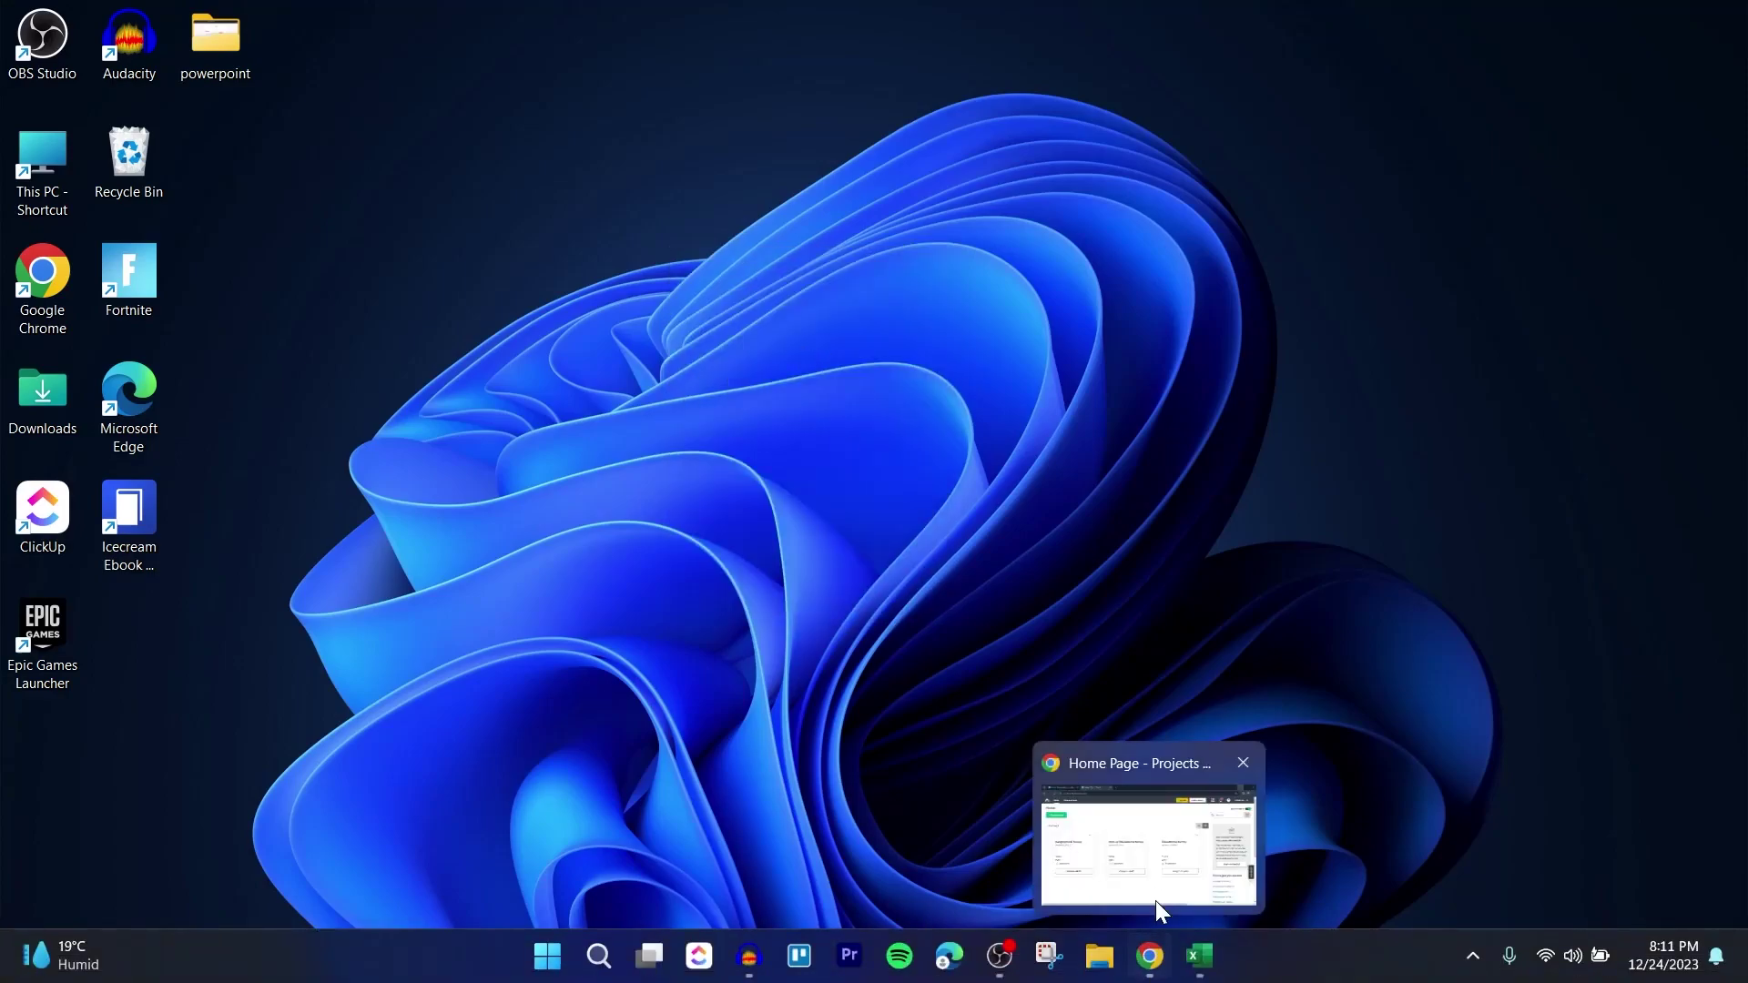
{"action": "left_click", "coordinate": [1155, 876]}
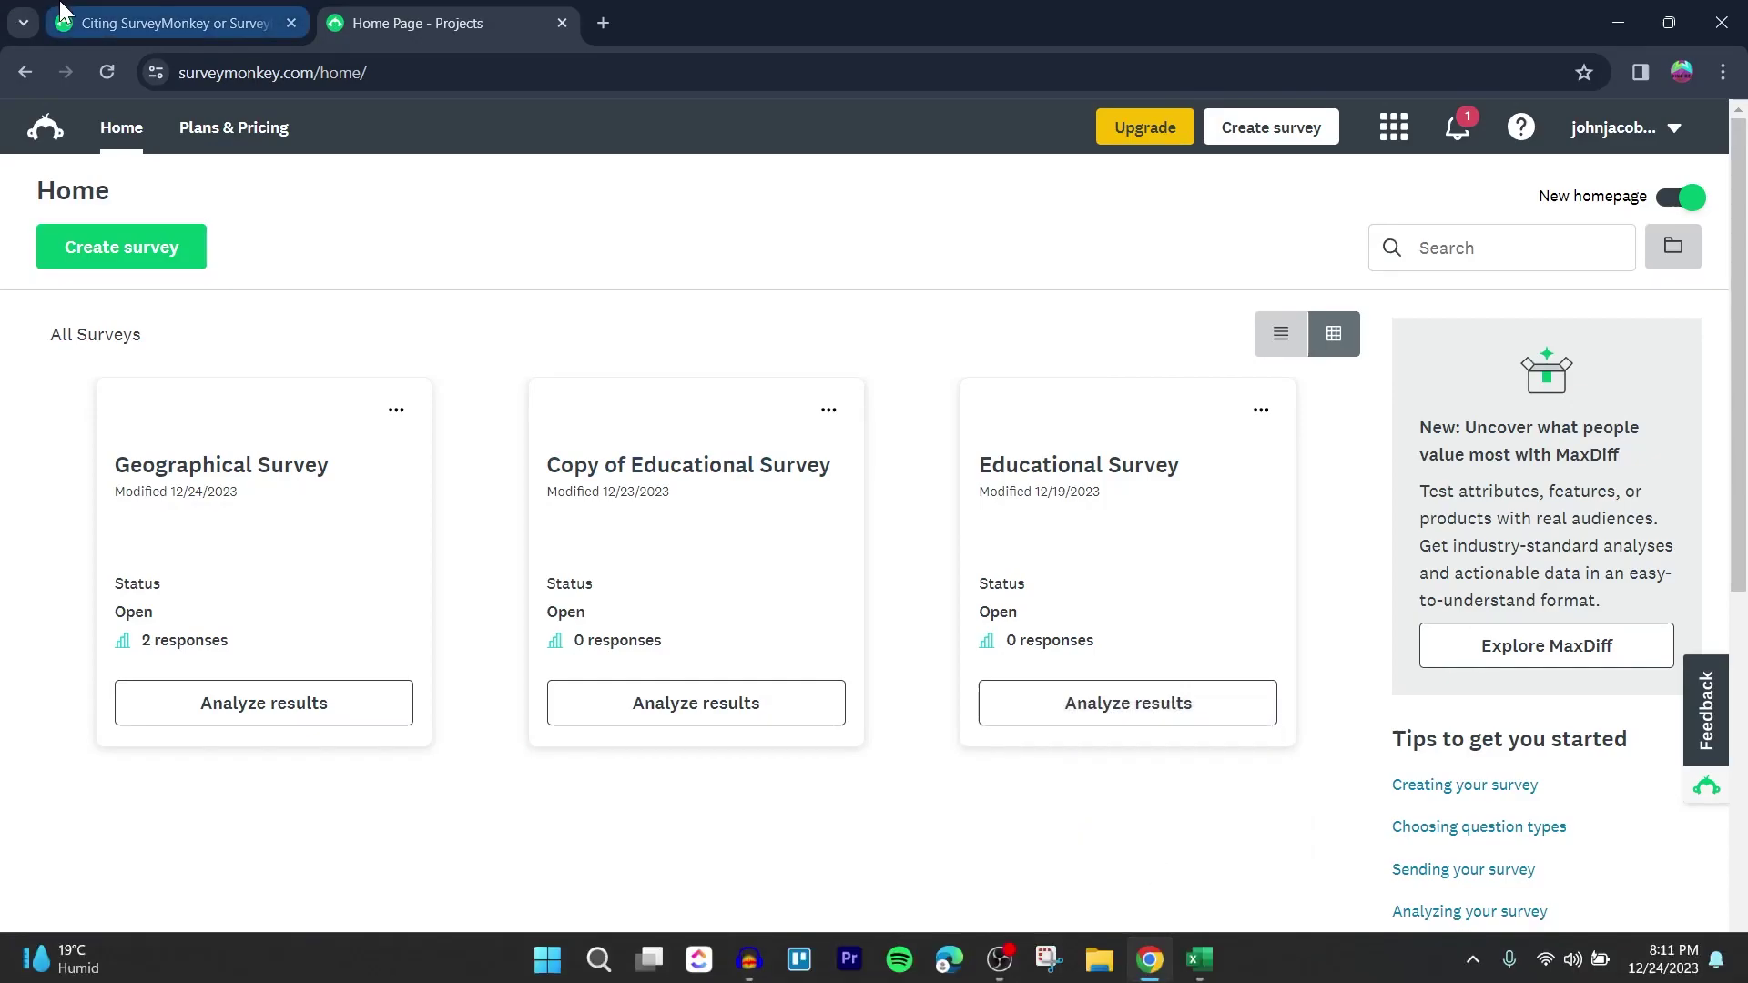
{"action": "left_click", "coordinate": [206, 21]}
{"action": "left_click_drag", "start_coordinate": [180, 71], "coordinate": [397, 73]}
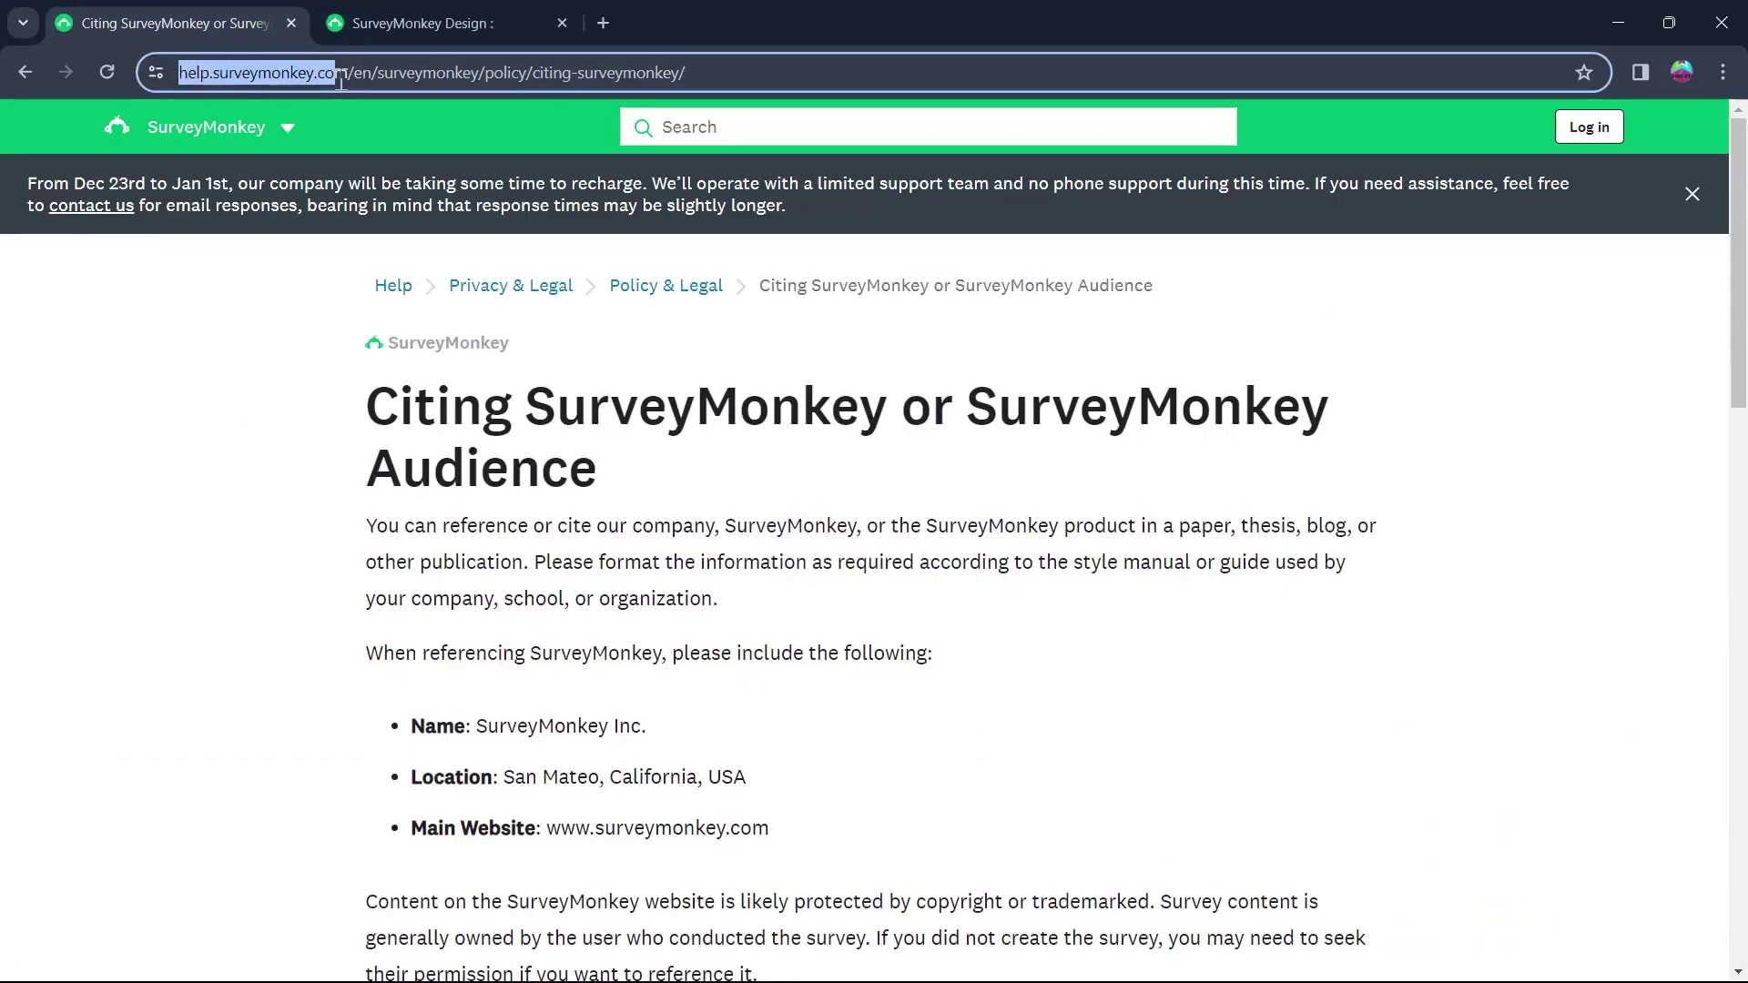
{"action": "left_click", "coordinate": [273, 321]}
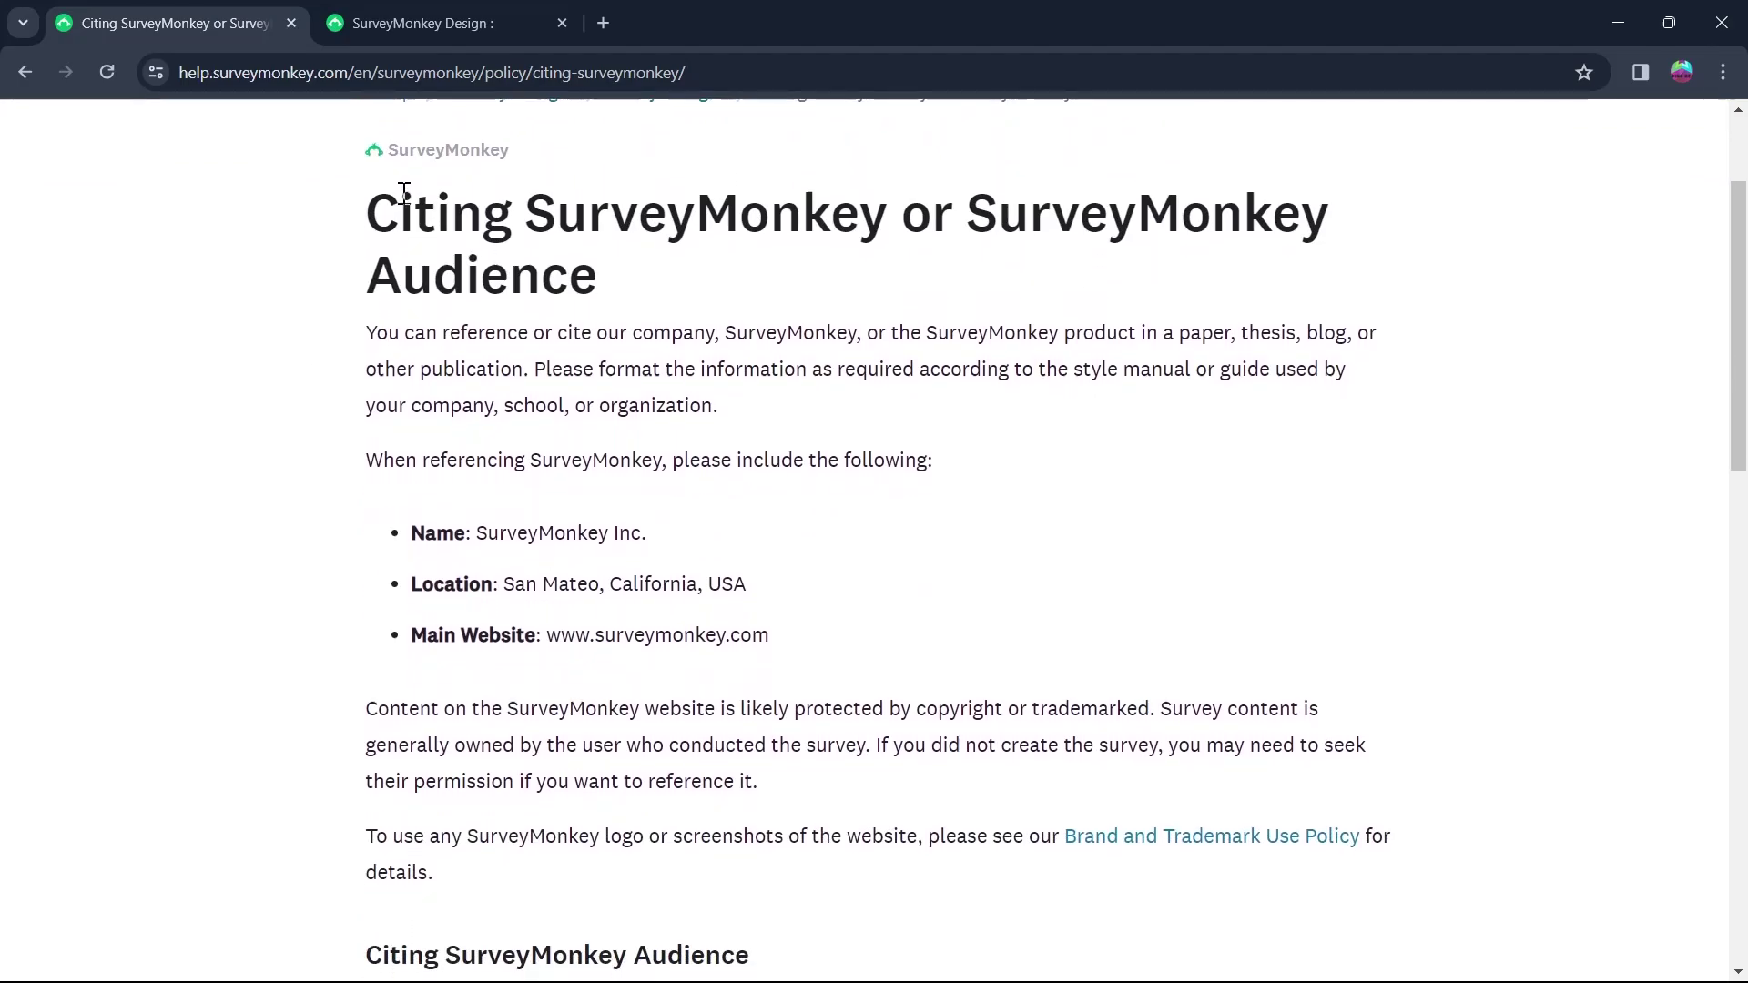
Go through the article heading and introductory paragraph about citing the product in publications per a style guide.
{"action": "mouse_move", "coordinate": [366, 216]}
{"action": "left_mouse_down"}
{"action": "mouse_move", "coordinate": [1345, 225]}
{"action": "mouse_move", "coordinate": [585, 332]}
{"action": "left_mouse_up"}
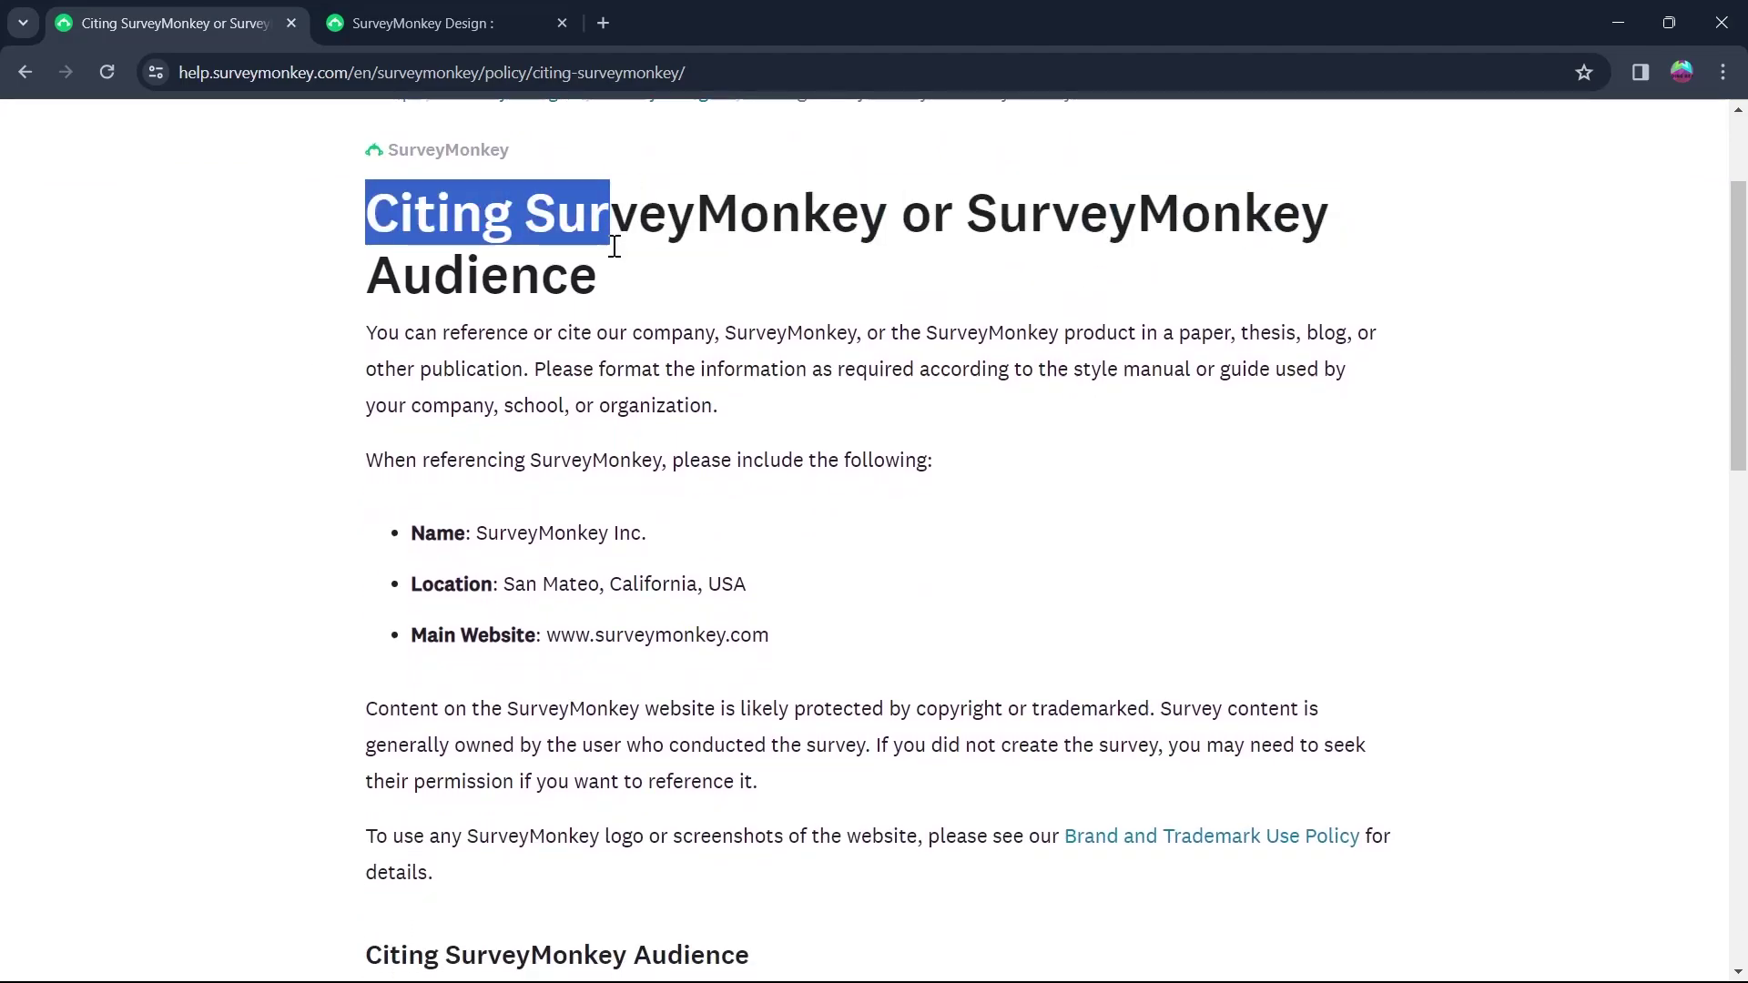
{"action": "left_click", "coordinate": [405, 370]}
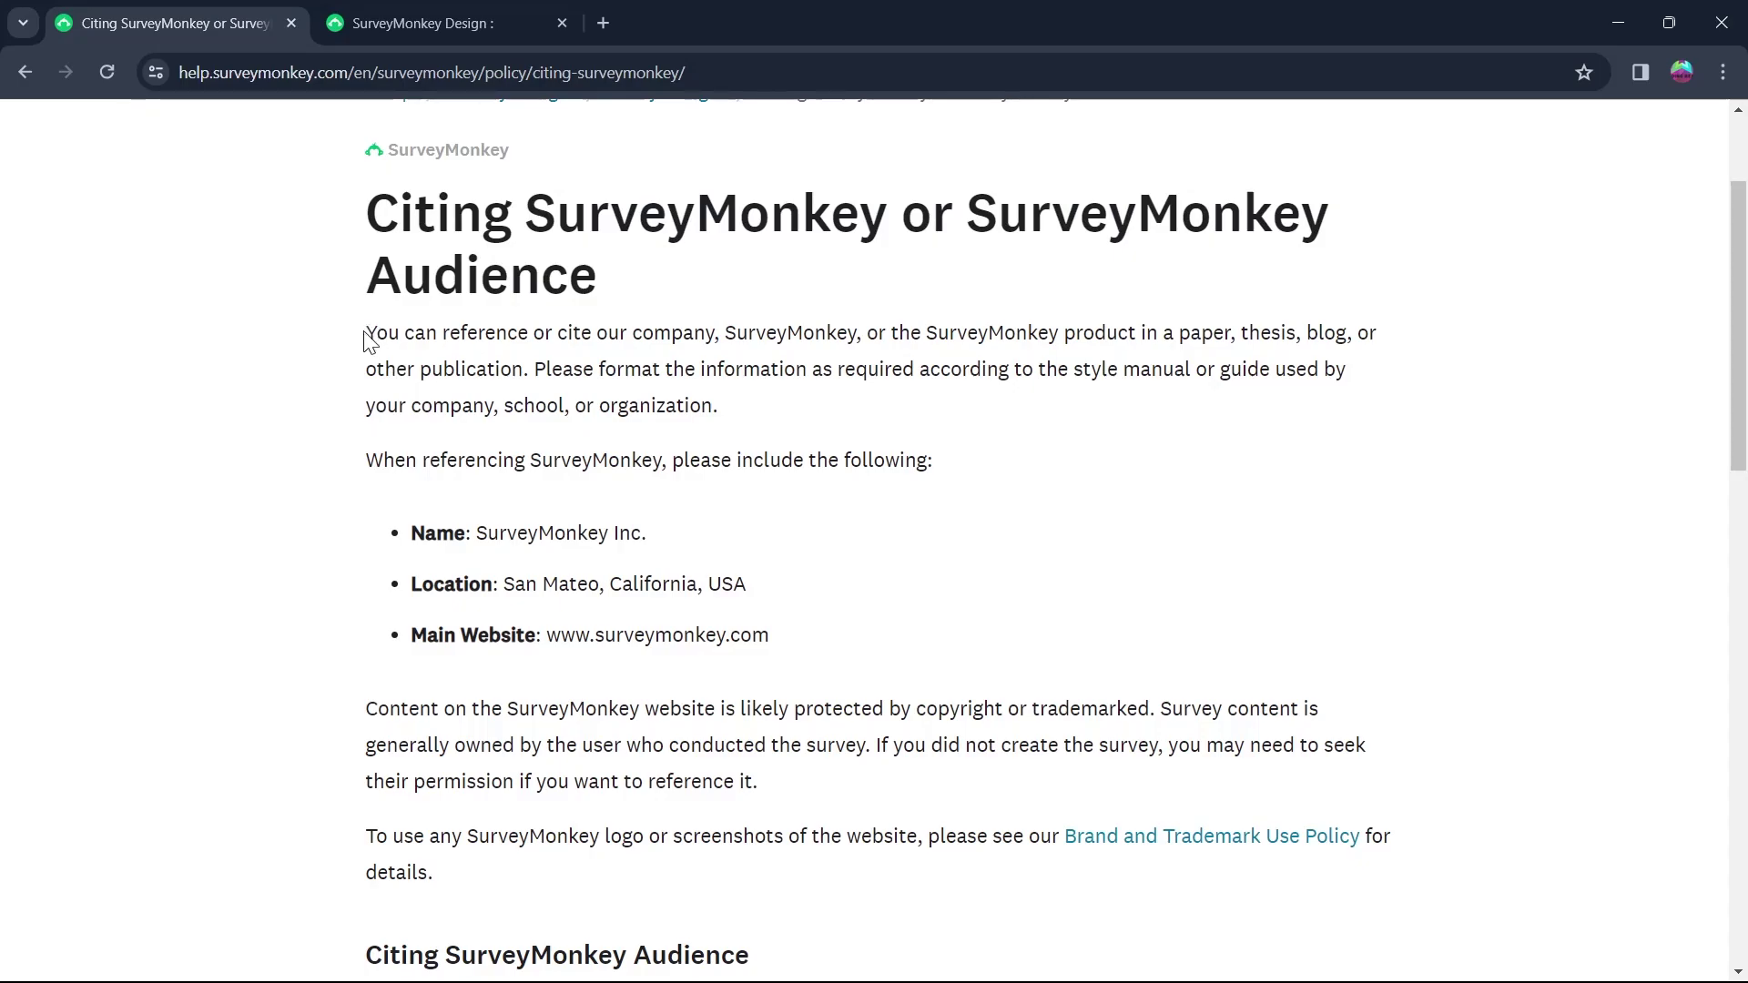
{"action": "left_click_drag", "start_coordinate": [365, 334], "coordinate": [634, 333]}
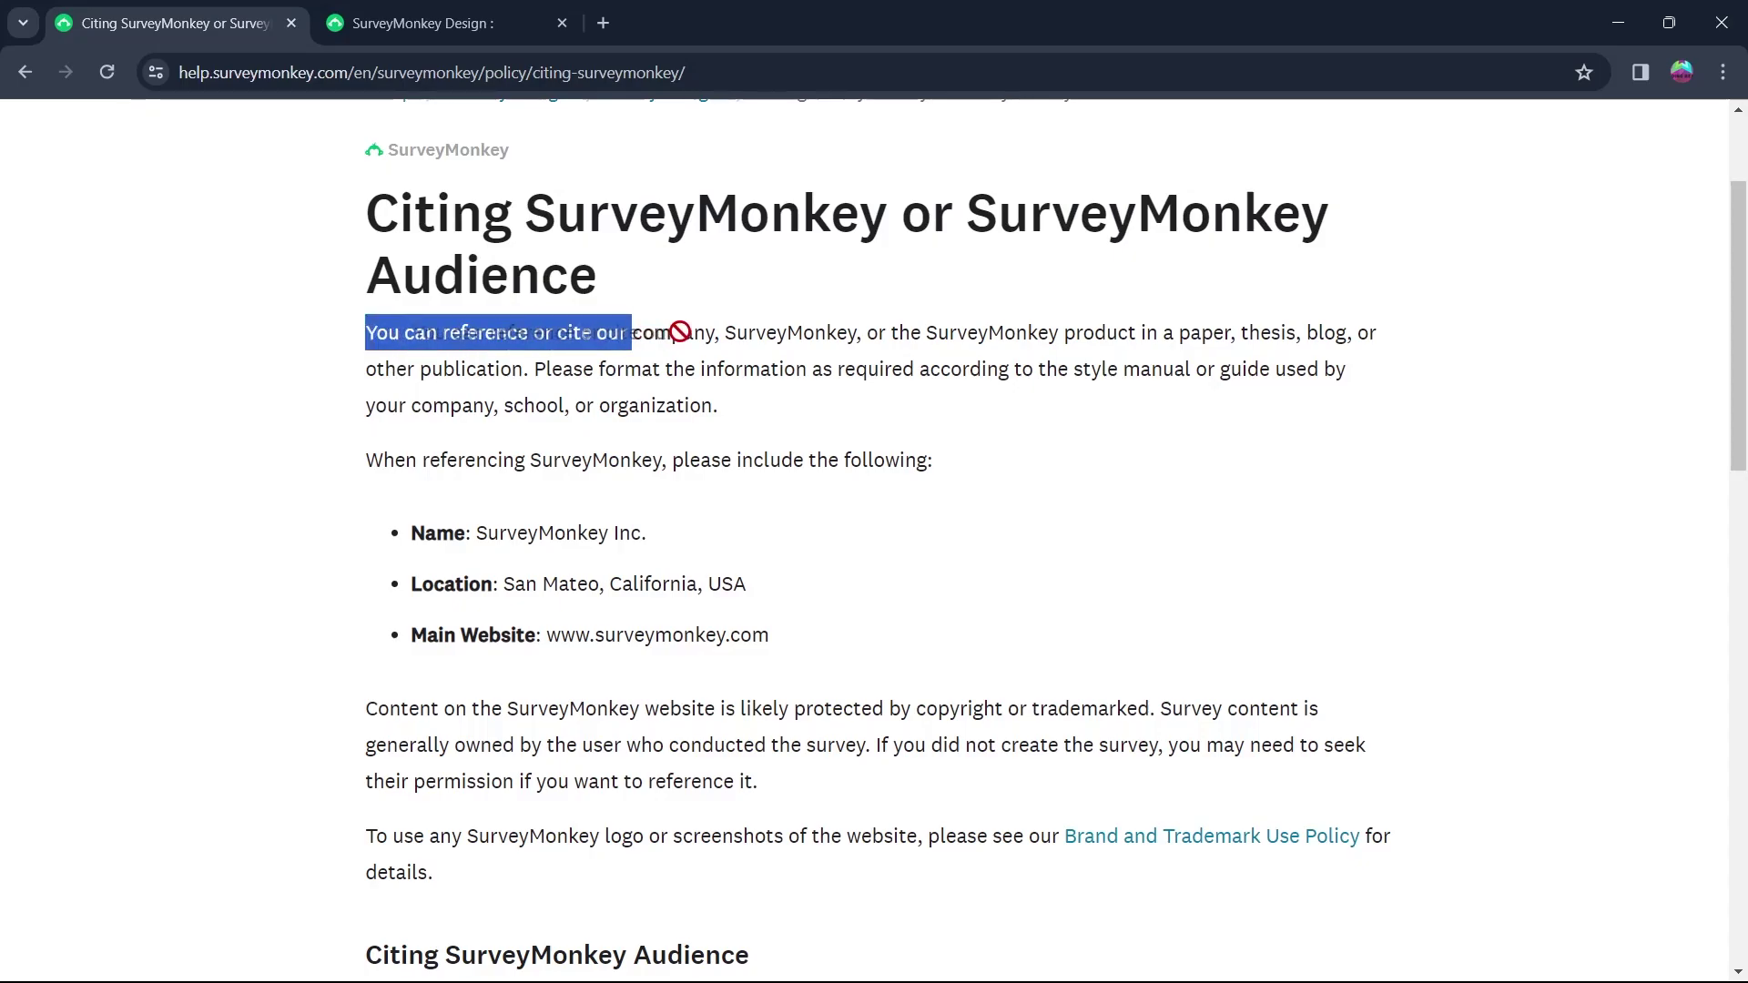
{"action": "mouse_move", "coordinate": [873, 334]}
{"action": "left_mouse_down"}
{"action": "mouse_move", "coordinate": [1120, 352]}
{"action": "mouse_move", "coordinate": [1352, 333]}
{"action": "left_mouse_up"}
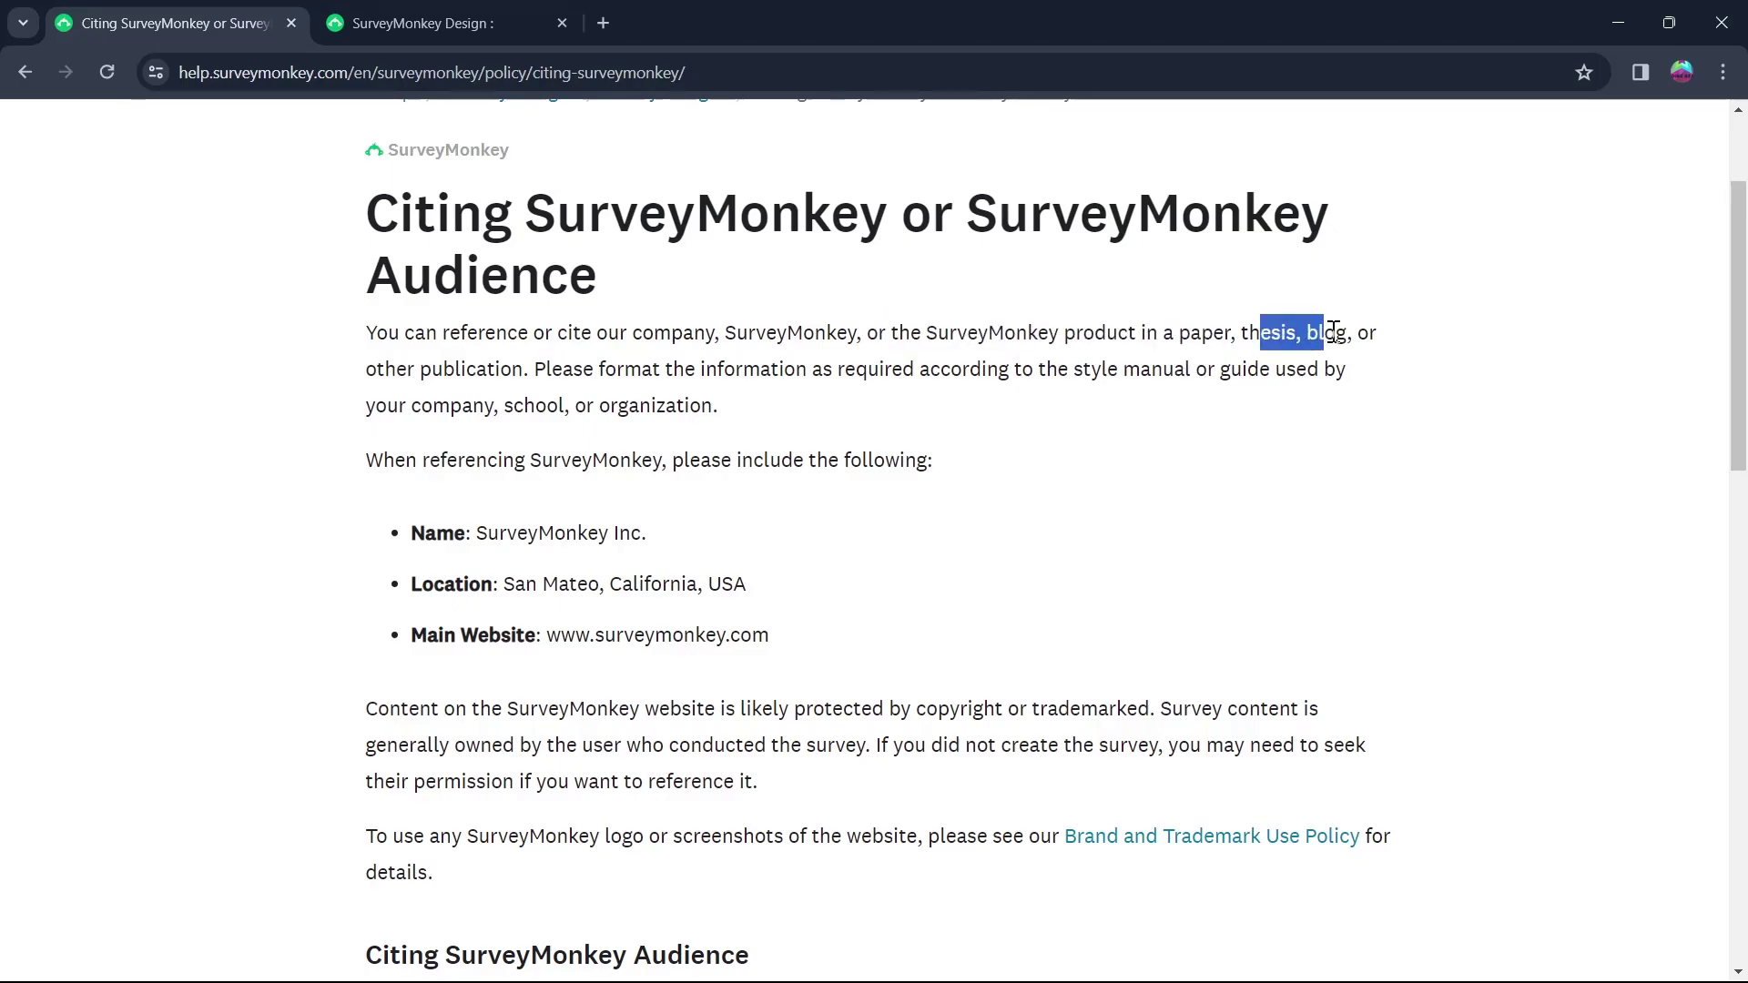
{"action": "mouse_move", "coordinate": [366, 369]}
{"action": "left_mouse_down"}
{"action": "mouse_move", "coordinate": [485, 392]}
{"action": "mouse_move", "coordinate": [1295, 372]}
{"action": "left_mouse_up"}
{"action": "left_click", "coordinate": [536, 368]}
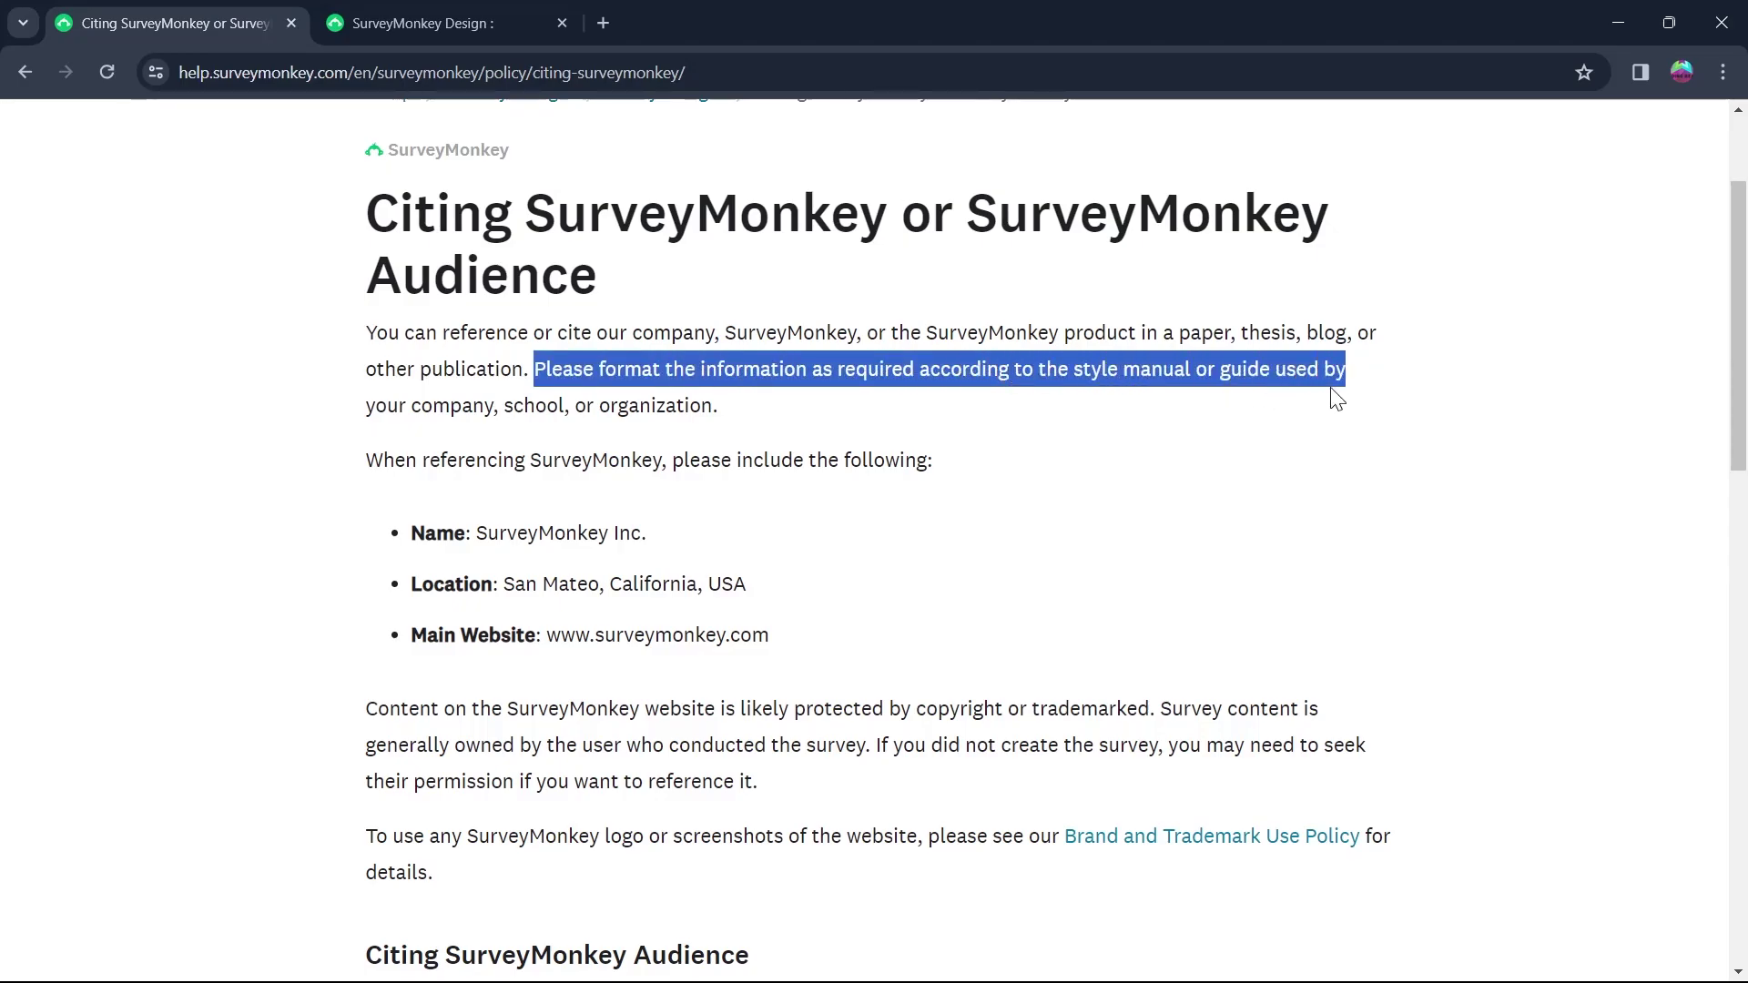
{"action": "mouse_move", "coordinate": [1295, 372]}
{"action": "left_mouse_down"}
{"action": "mouse_move", "coordinate": [566, 412]}
{"action": "mouse_move", "coordinate": [722, 408]}
{"action": "left_mouse_up"}
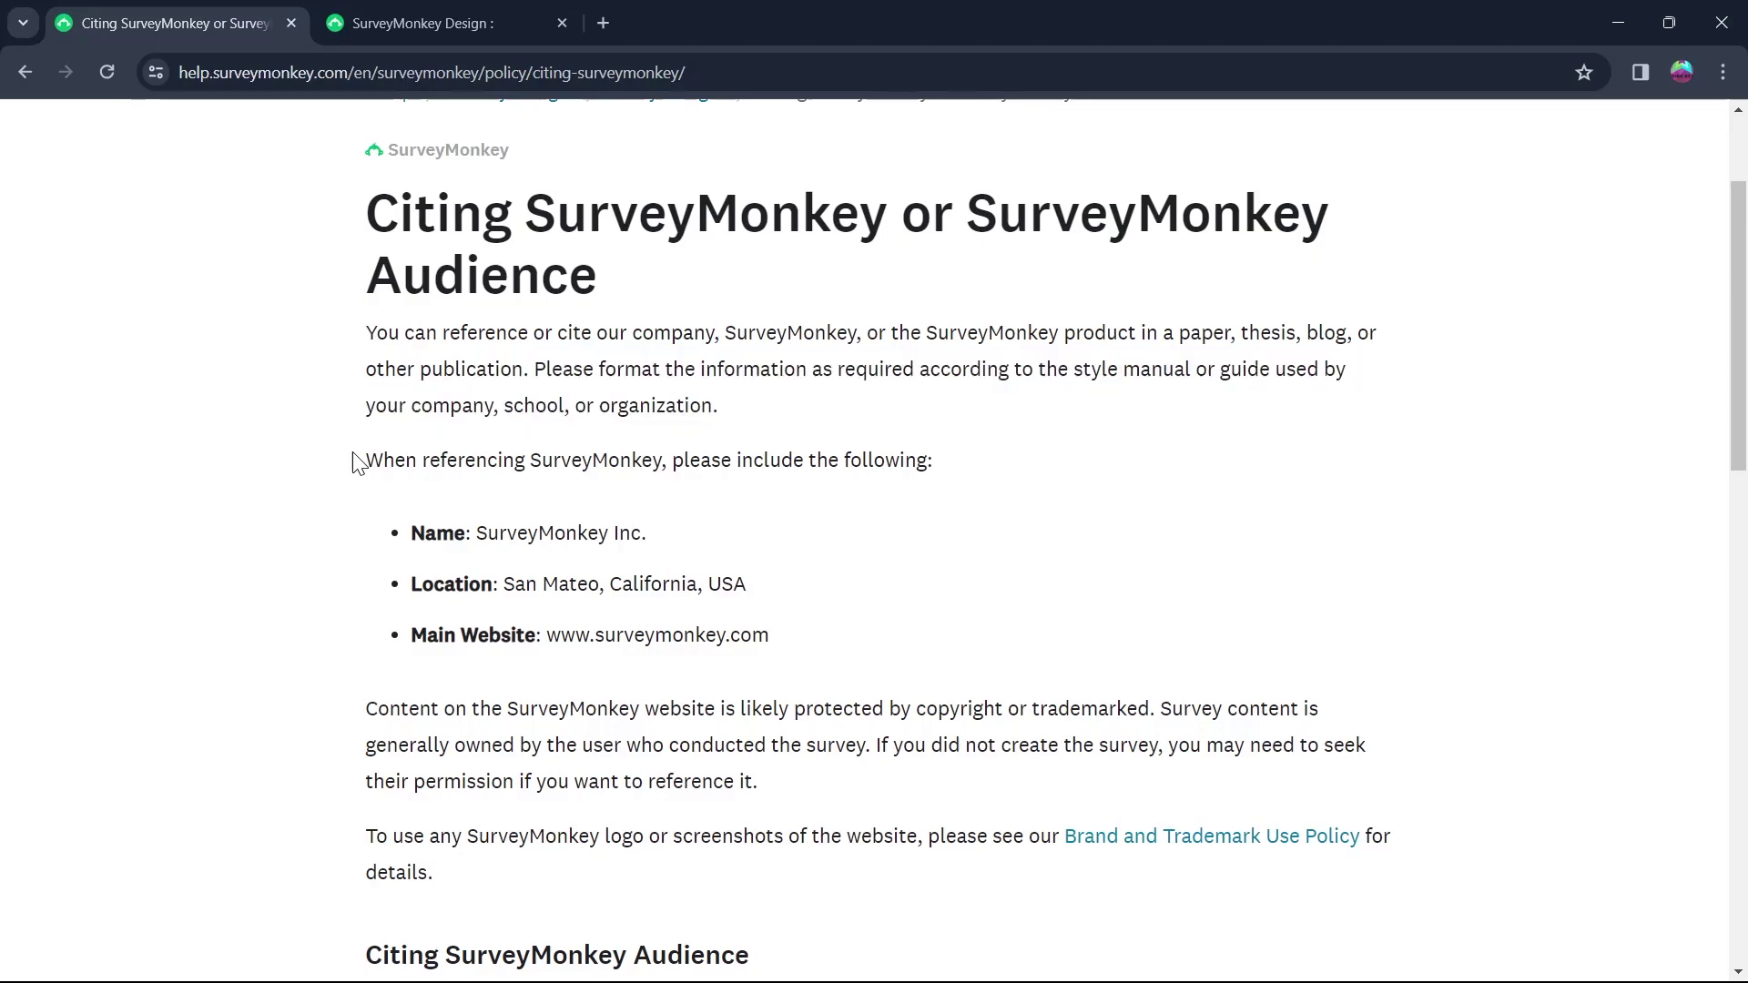
Highlight the intro sentence and the Name entry, 'SurveyMonkey Inc.'.
{"action": "left_click_drag", "start_coordinate": [358, 460], "coordinate": [1051, 481]}
{"action": "left_click_drag", "start_coordinate": [408, 532], "coordinate": [730, 539]}
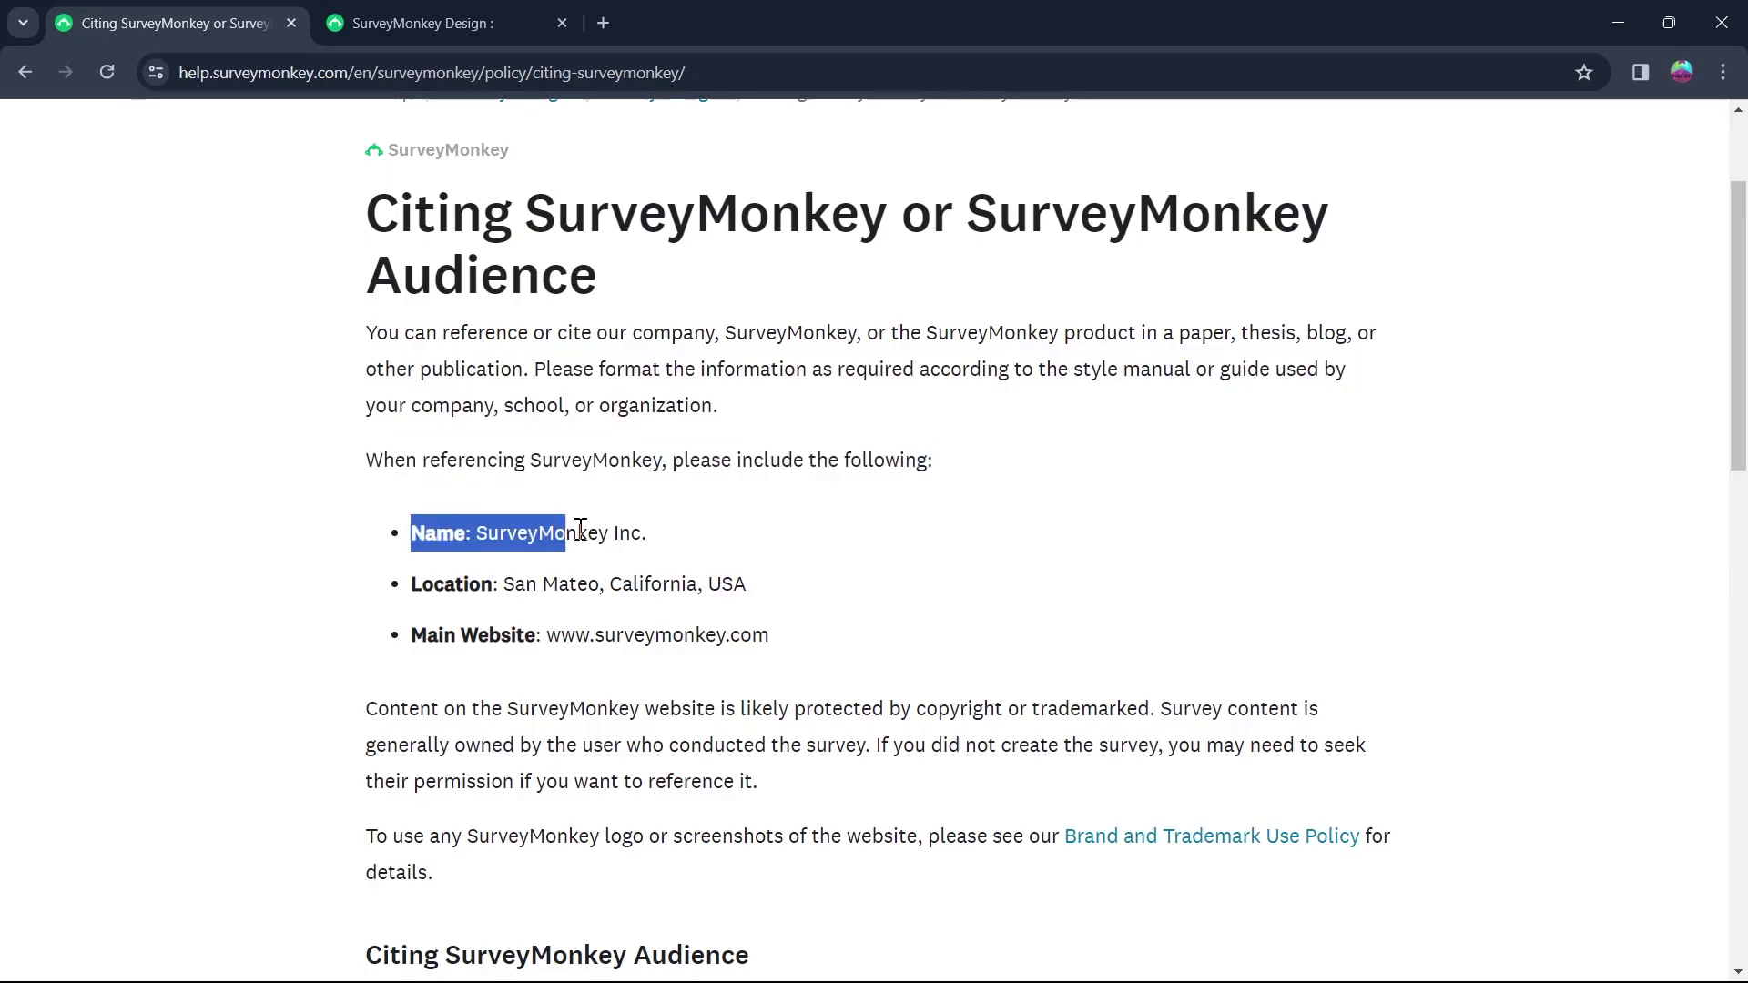
{"action": "left_click", "coordinate": [666, 574]}
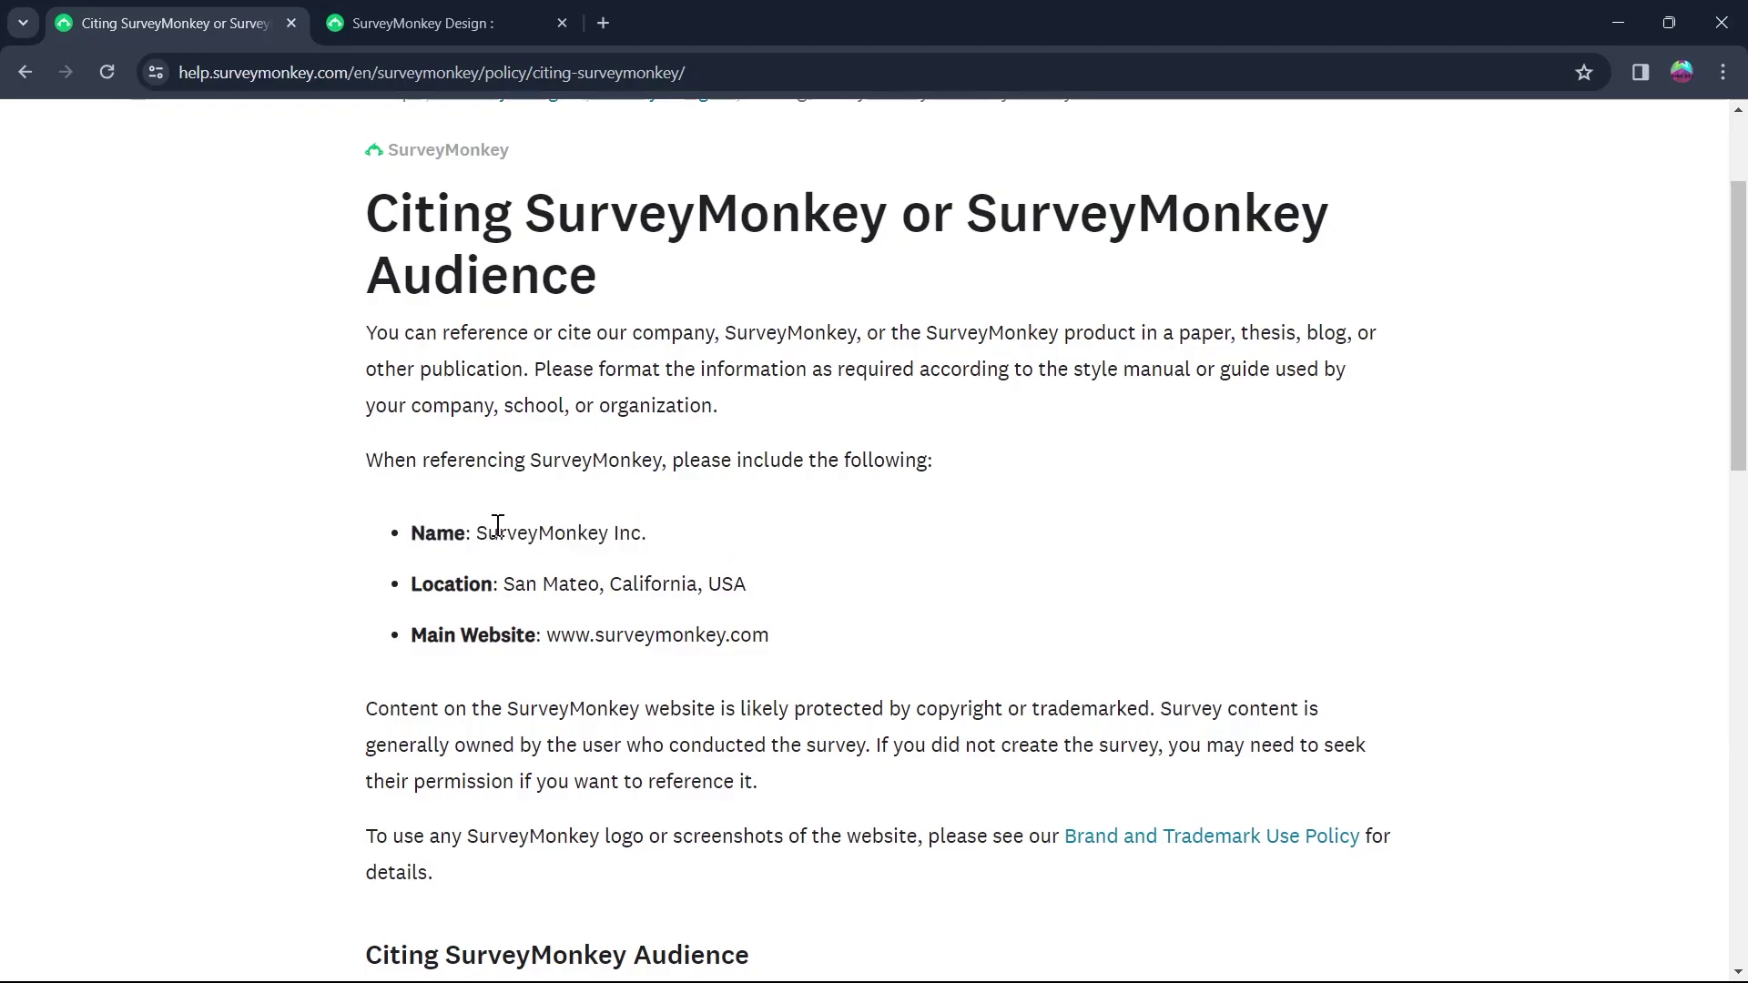
{"action": "left_click_drag", "start_coordinate": [476, 533], "coordinate": [696, 543]}
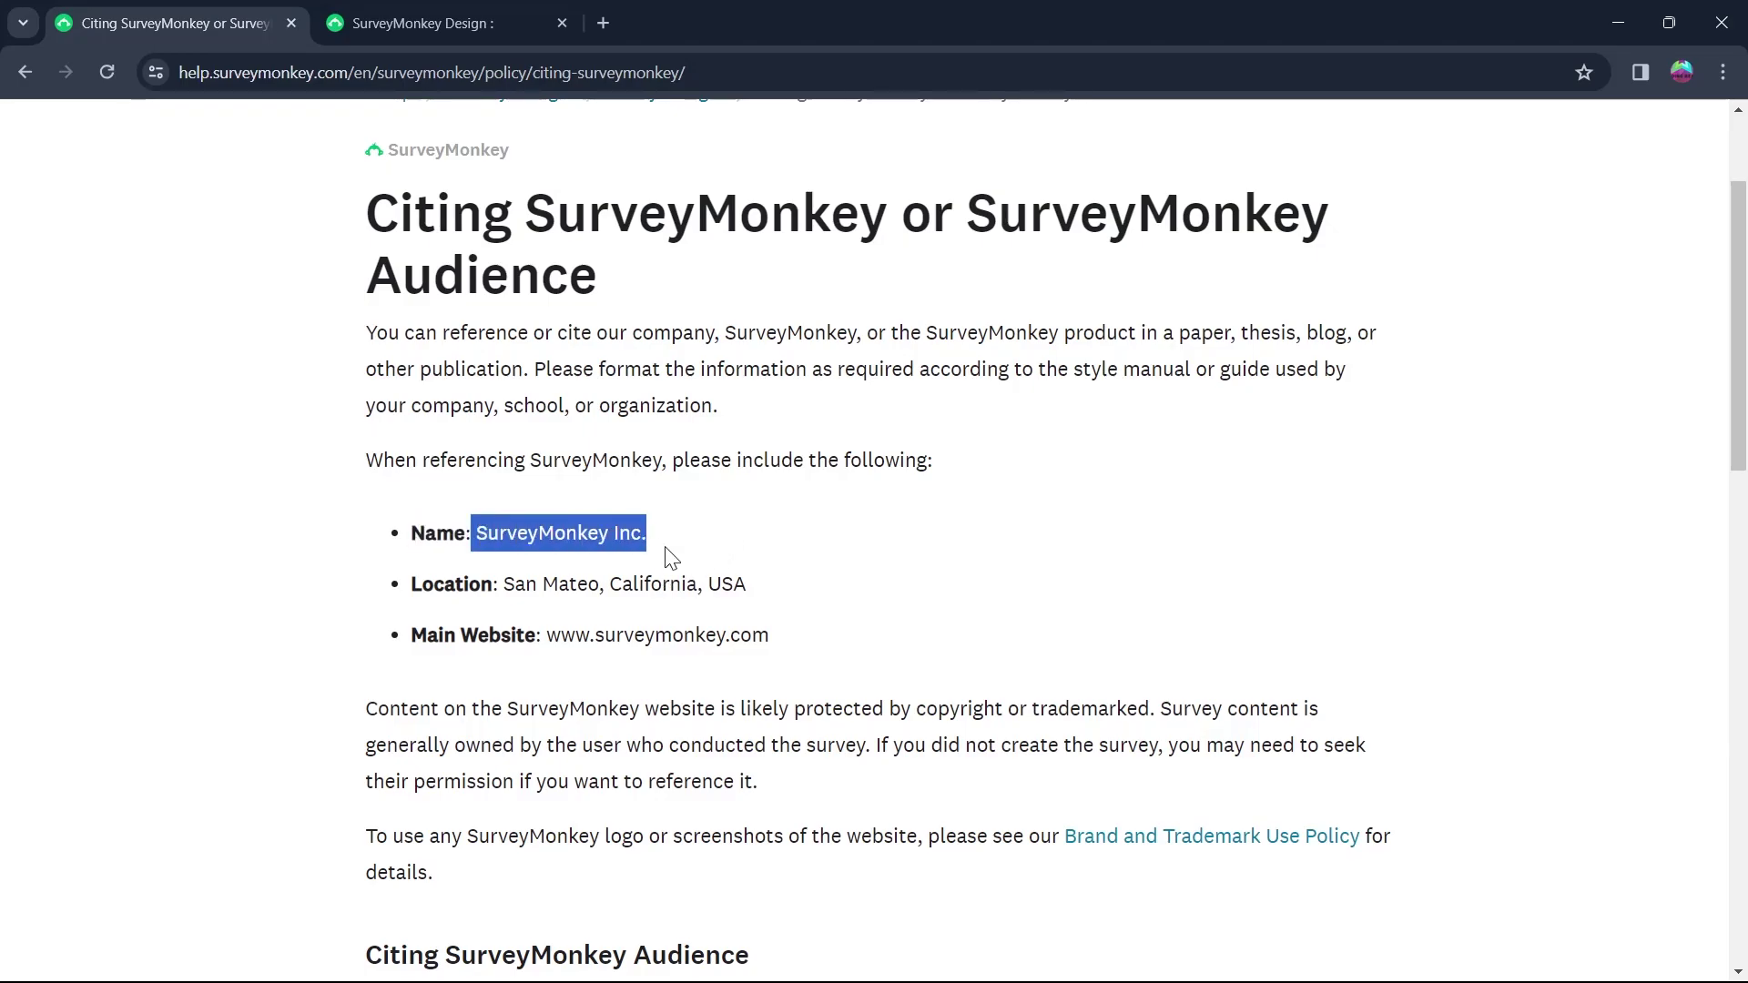
{"action": "left_click", "coordinate": [428, 528]}
{"action": "left_click_drag", "start_coordinate": [474, 532], "coordinate": [795, 544]}
{"action": "left_click_drag", "start_coordinate": [410, 585], "coordinate": [742, 579]}
{"action": "left_click", "coordinate": [499, 583]}
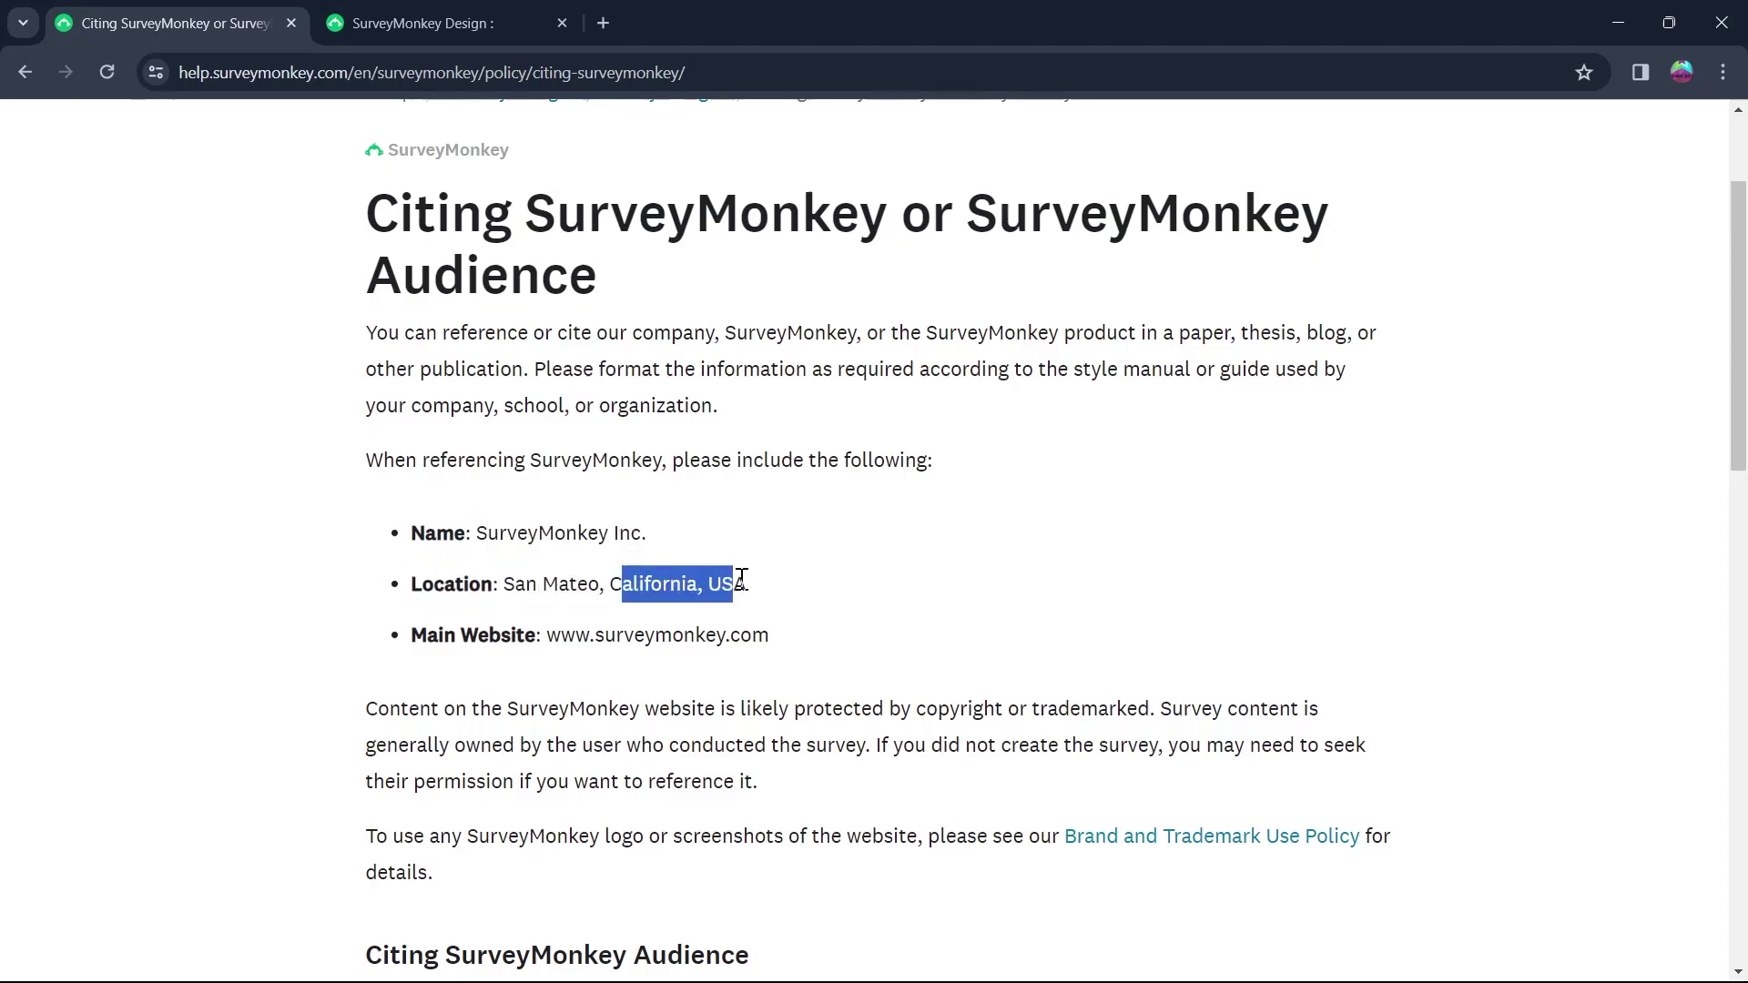
{"action": "left_click_drag", "start_coordinate": [410, 636], "coordinate": [769, 636]}
{"action": "left_click", "coordinate": [539, 637]}
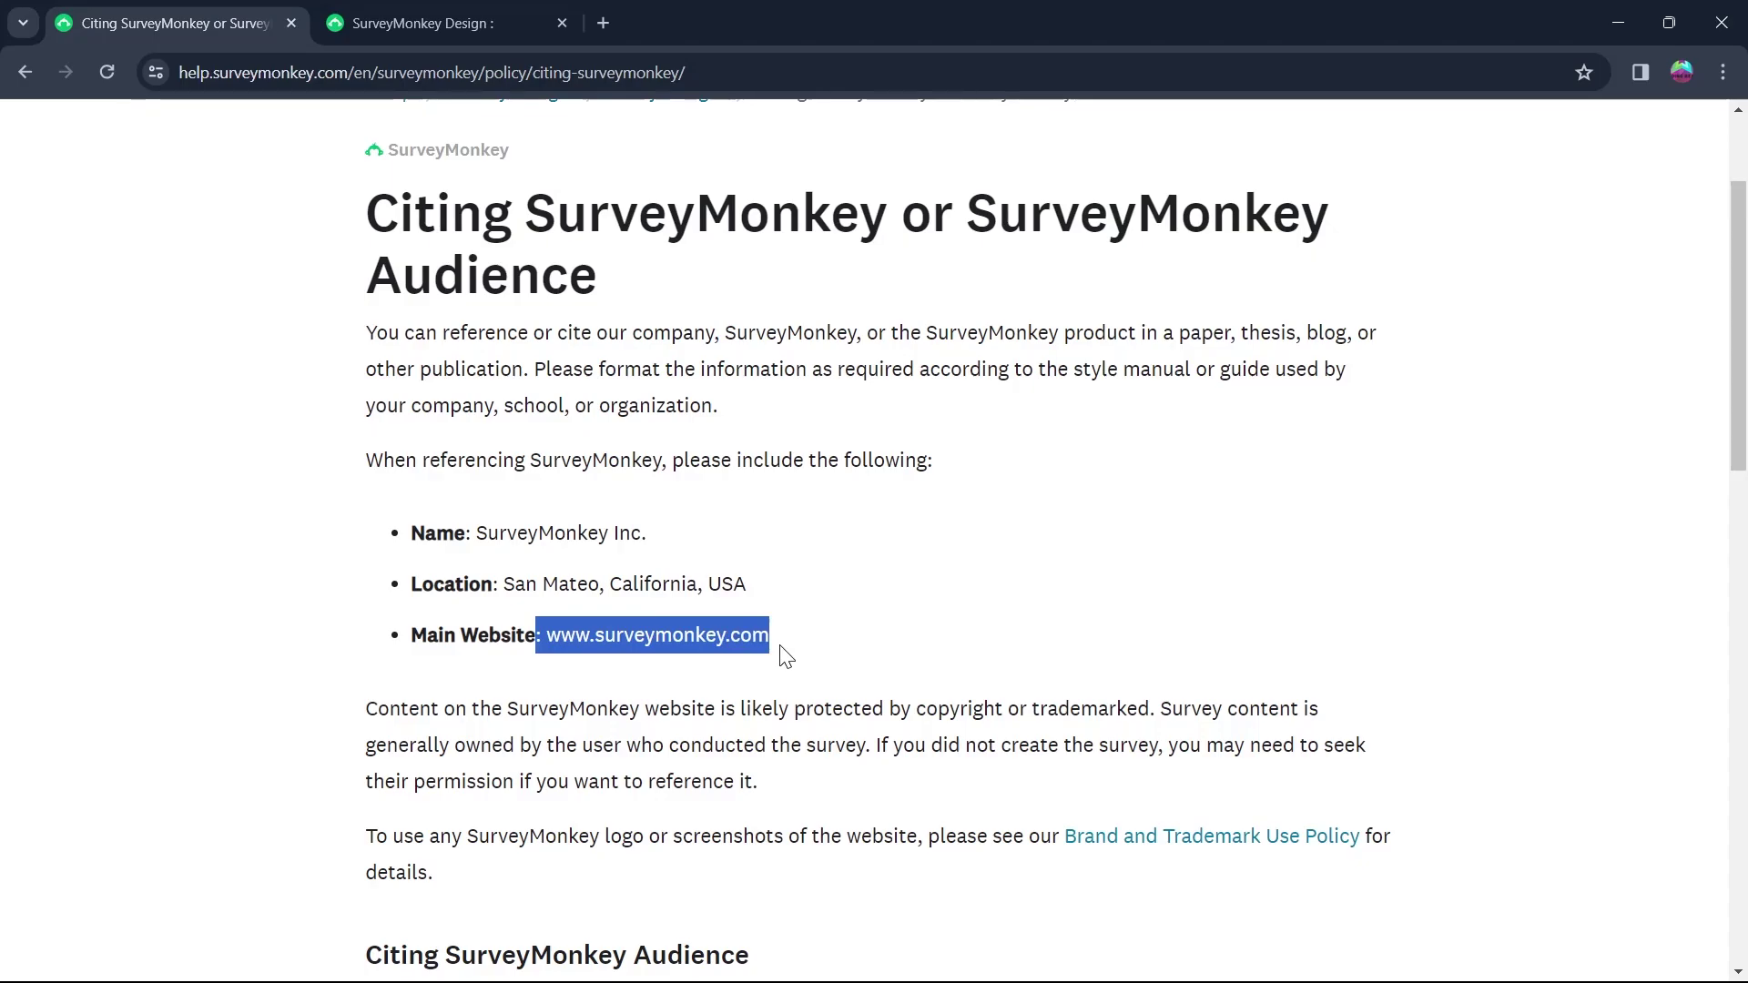
{"action": "left_click", "coordinate": [894, 621]}
{"action": "scroll", "coordinate": [922, 689], "scroll_direction": "down", "scroll_amount": 3}
{"action": "scroll", "coordinate": [922, 689], "scroll_direction": "down", "scroll_amount": 3}
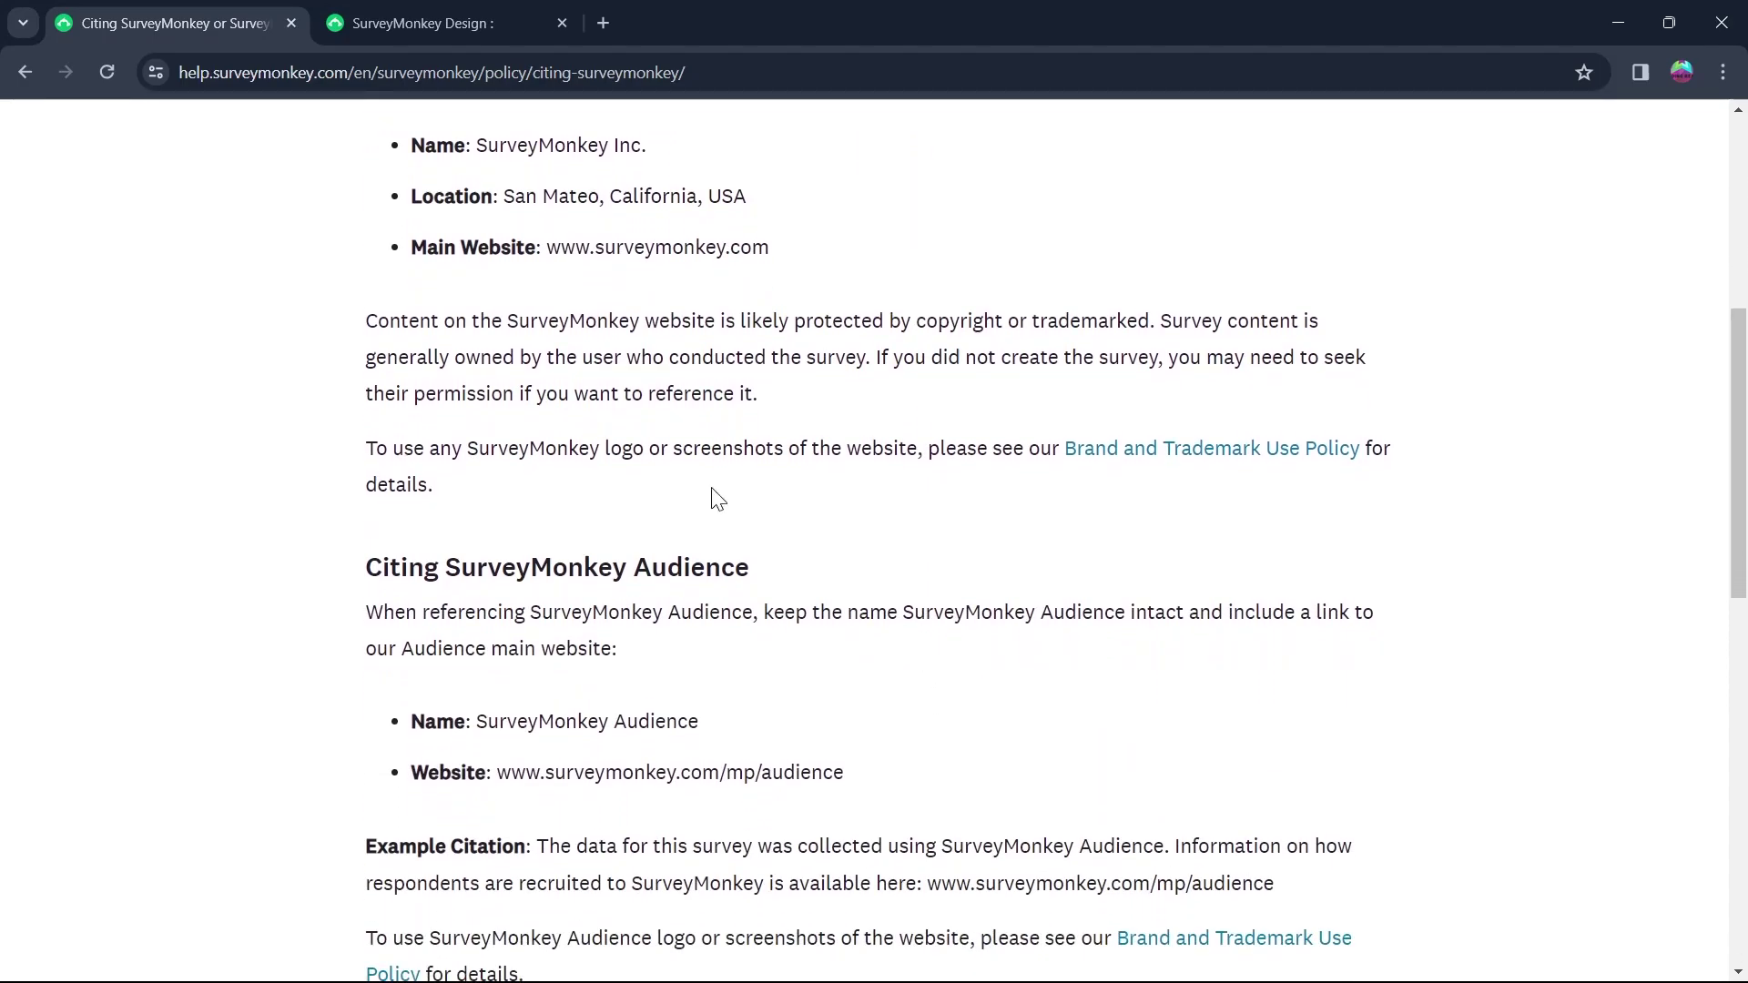
{"action": "mouse_move", "coordinate": [360, 325]}
{"action": "left_mouse_down"}
{"action": "mouse_move", "coordinate": [1253, 352]}
{"action": "mouse_move", "coordinate": [485, 357]}
{"action": "left_mouse_up"}
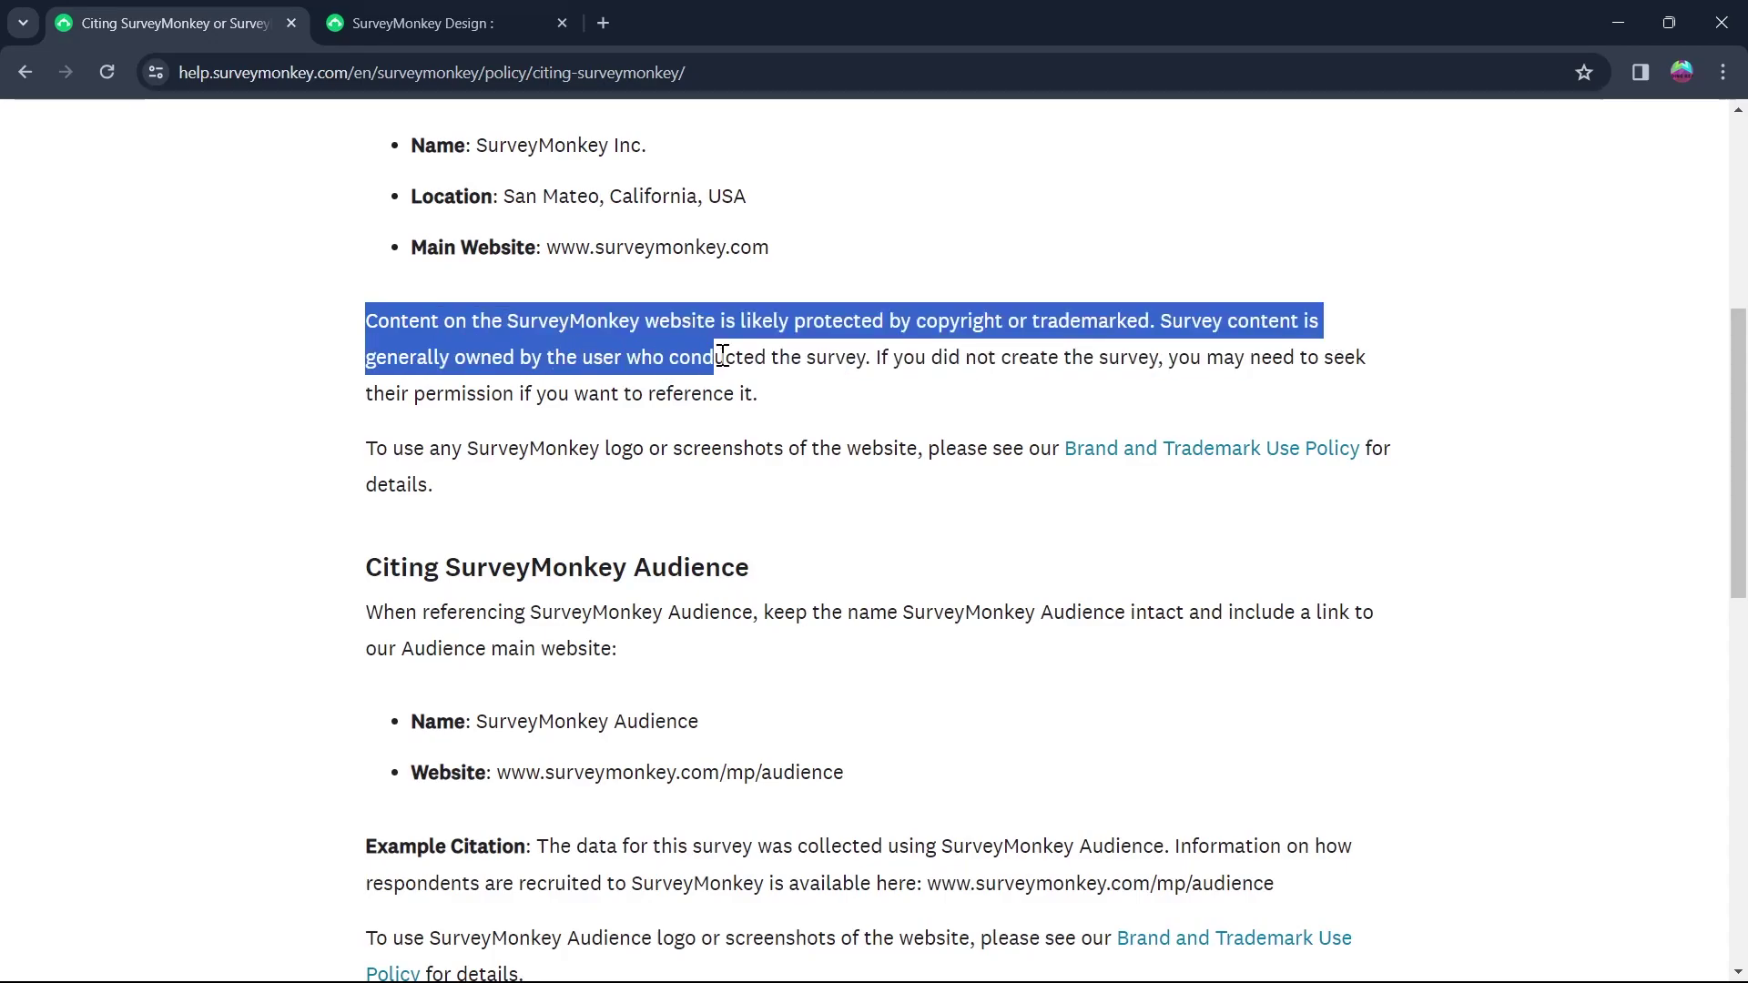
{"action": "mouse_move", "coordinate": [484, 357]}
{"action": "left_mouse_down"}
{"action": "mouse_move", "coordinate": [1184, 367]}
{"action": "mouse_move", "coordinate": [526, 399]}
{"action": "mouse_move", "coordinate": [773, 414]}
{"action": "left_mouse_up"}
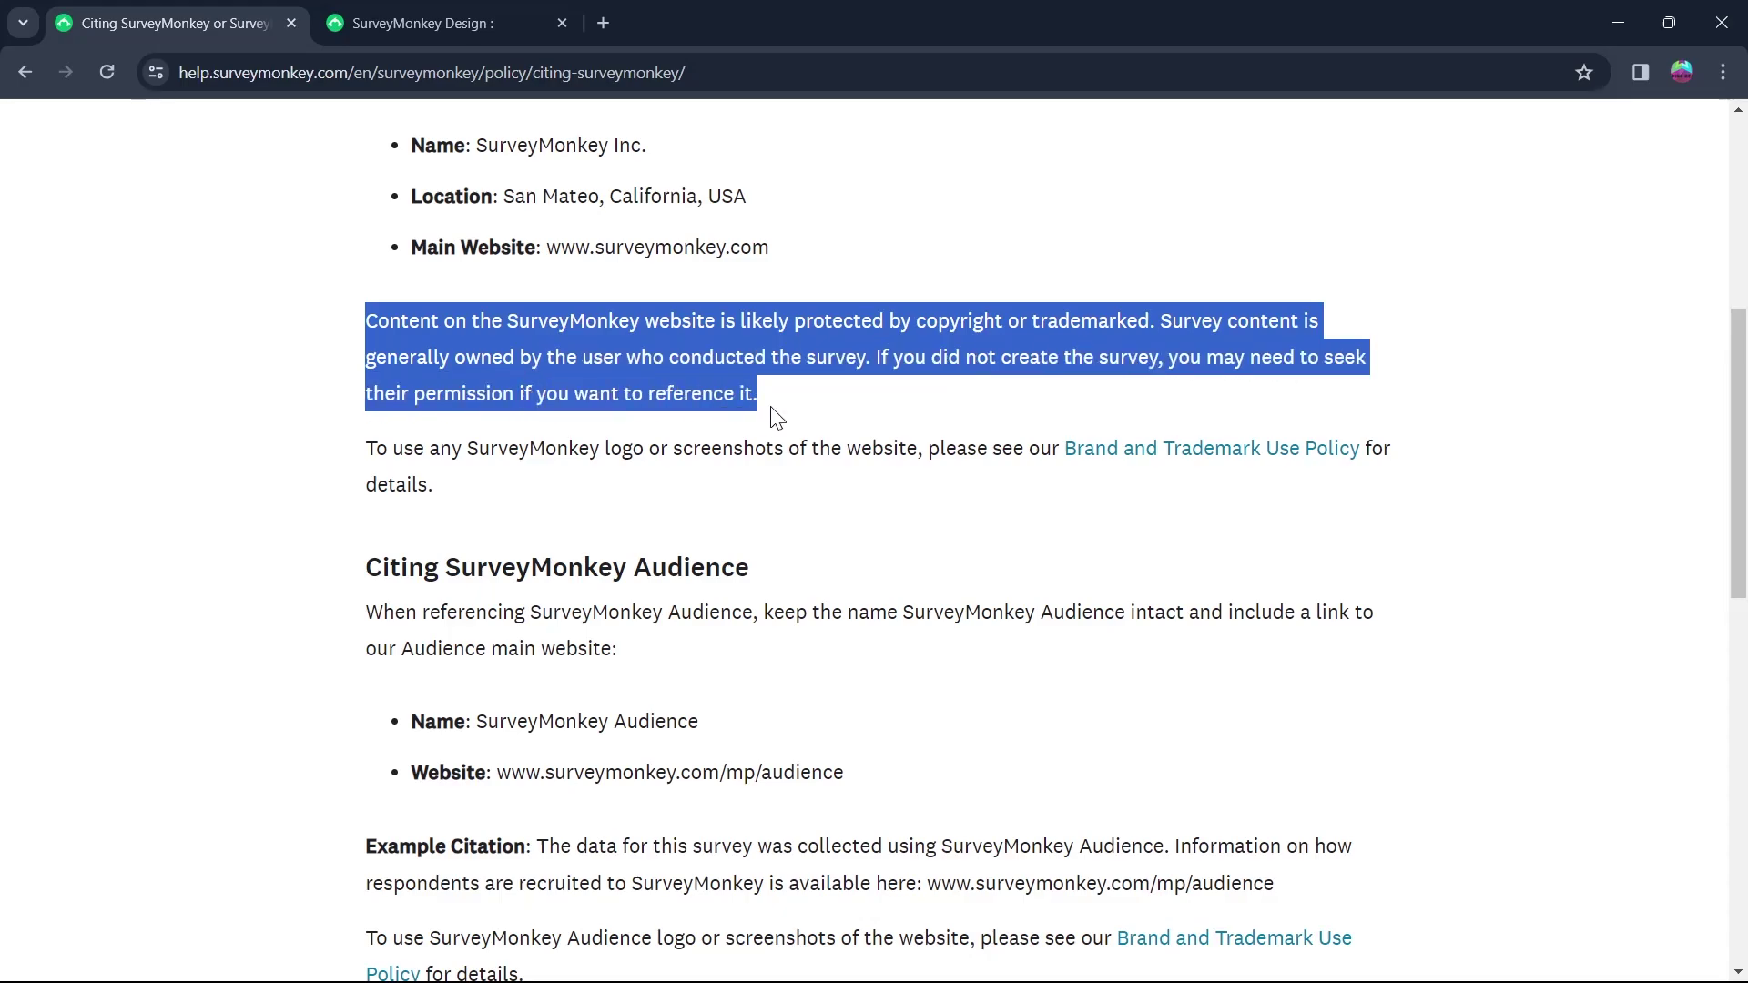
{"action": "mouse_move", "coordinate": [363, 448]}
{"action": "left_mouse_down"}
{"action": "mouse_move", "coordinate": [1391, 492]}
{"action": "mouse_move", "coordinate": [616, 506]}
{"action": "left_mouse_up"}
{"action": "left_click", "coordinate": [920, 484]}
{"action": "left_click", "coordinate": [629, 511]}
{"action": "scroll", "coordinate": [703, 561], "scroll_direction": "down", "scroll_amount": 1}
{"action": "scroll", "coordinate": [703, 560], "scroll_direction": "down", "scroll_amount": 2}
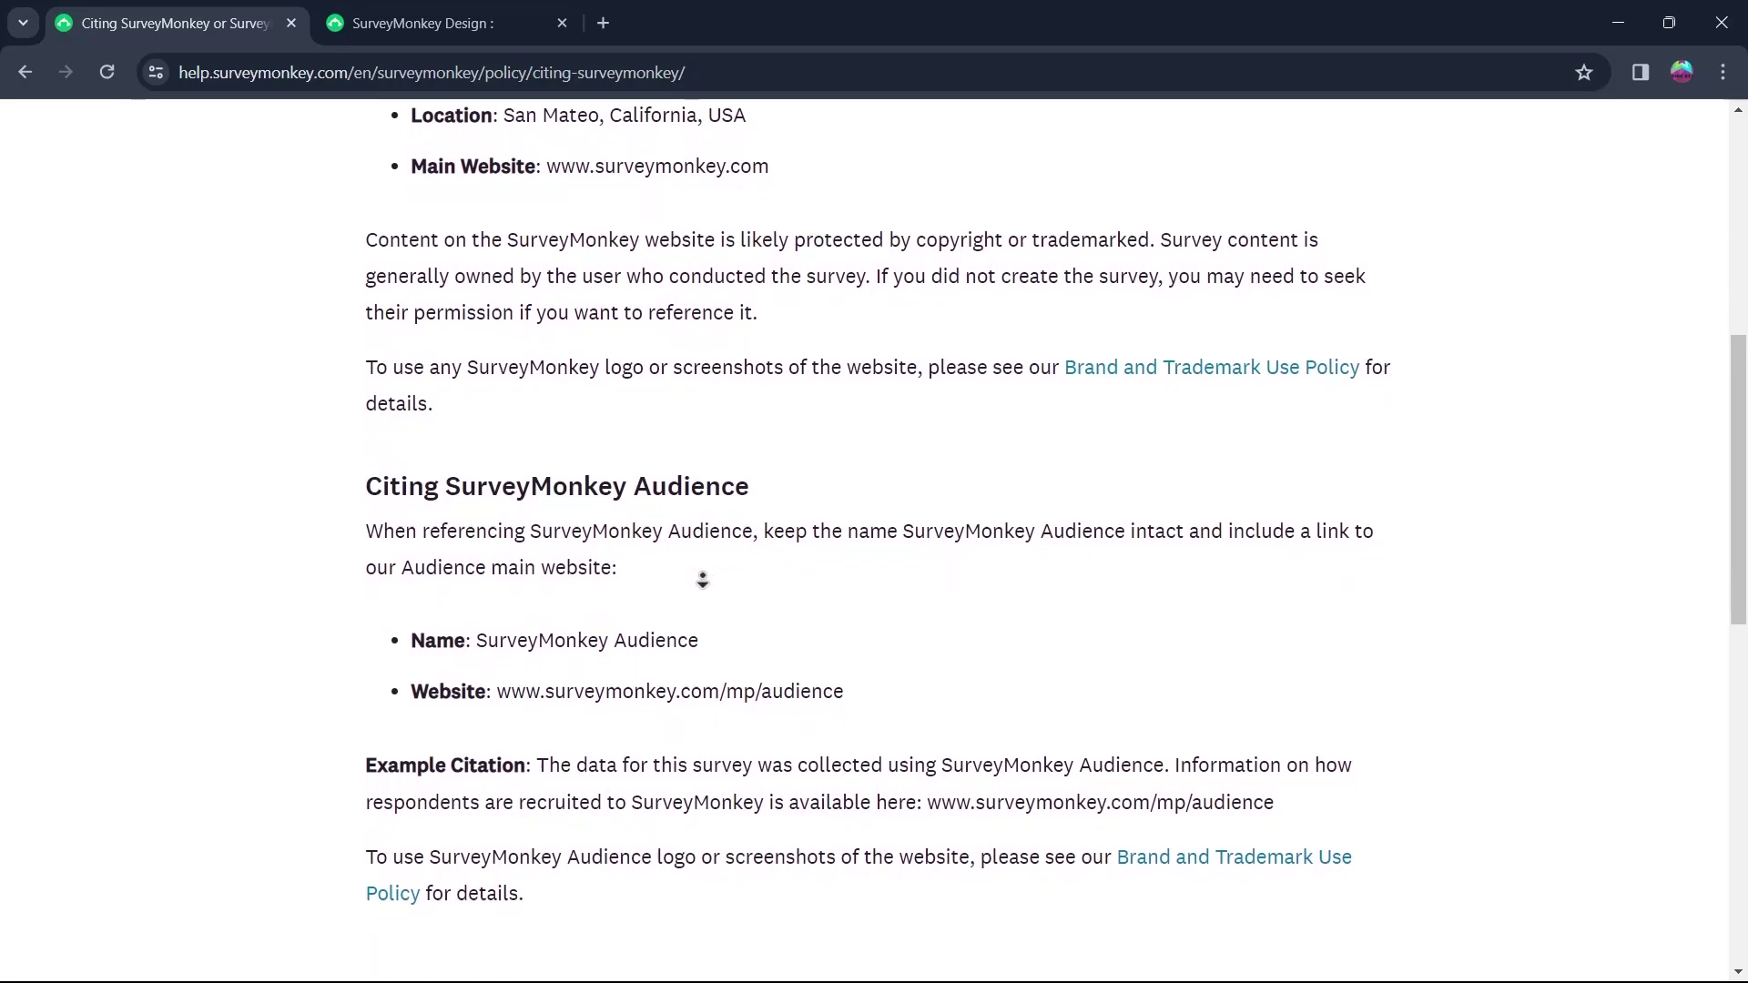
{"action": "scroll", "coordinate": [704, 573], "scroll_direction": "down", "scroll_amount": 2}
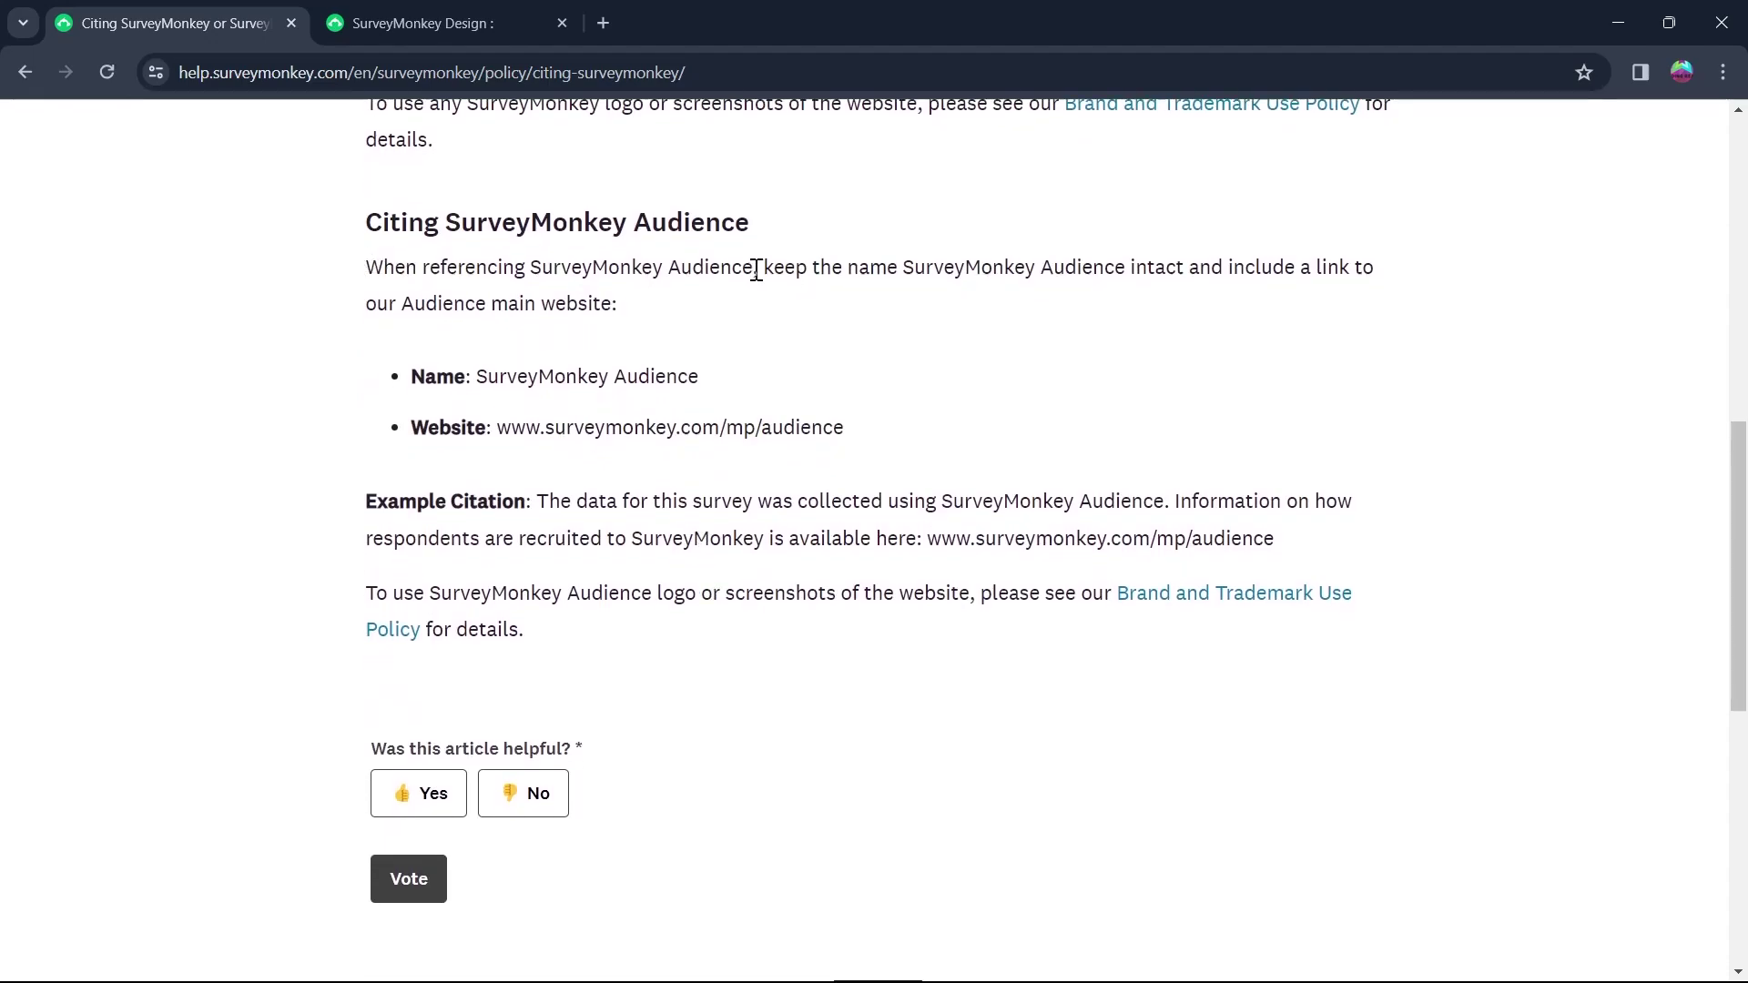
{"action": "left_click_drag", "start_coordinate": [760, 269], "coordinate": [1250, 268]}
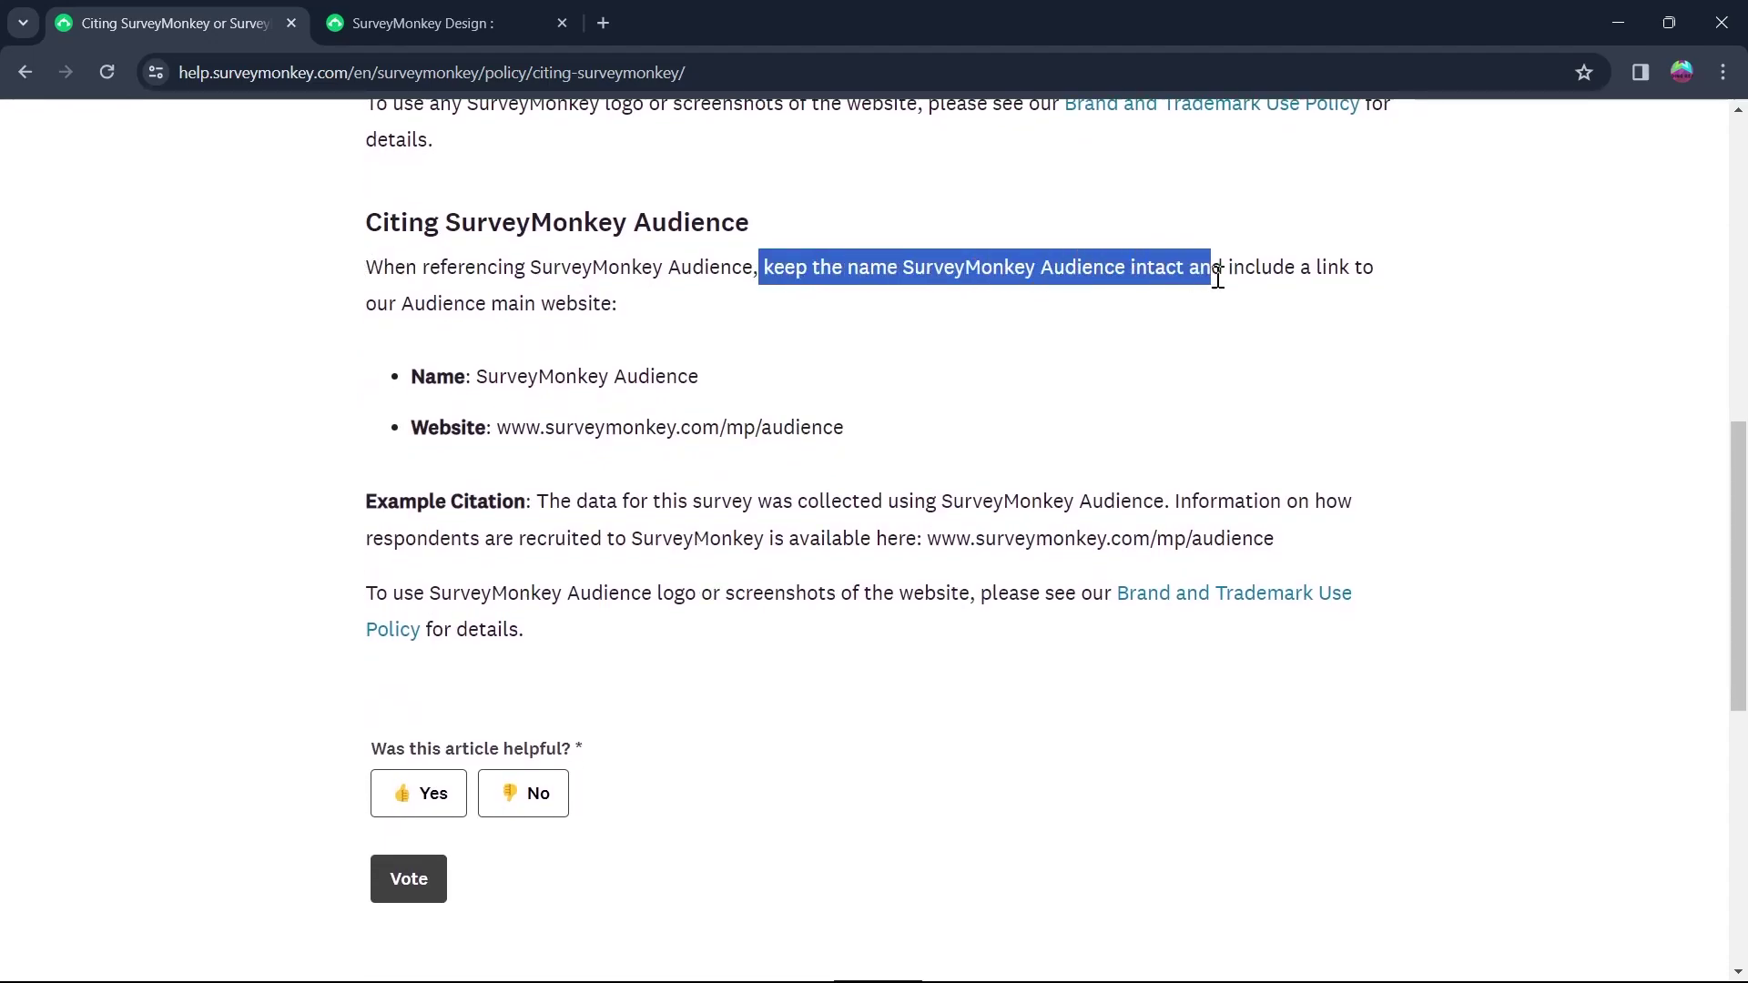
{"action": "left_click", "coordinate": [1106, 263]}
{"action": "left_click_drag", "start_coordinate": [1131, 269], "coordinate": [644, 326]}
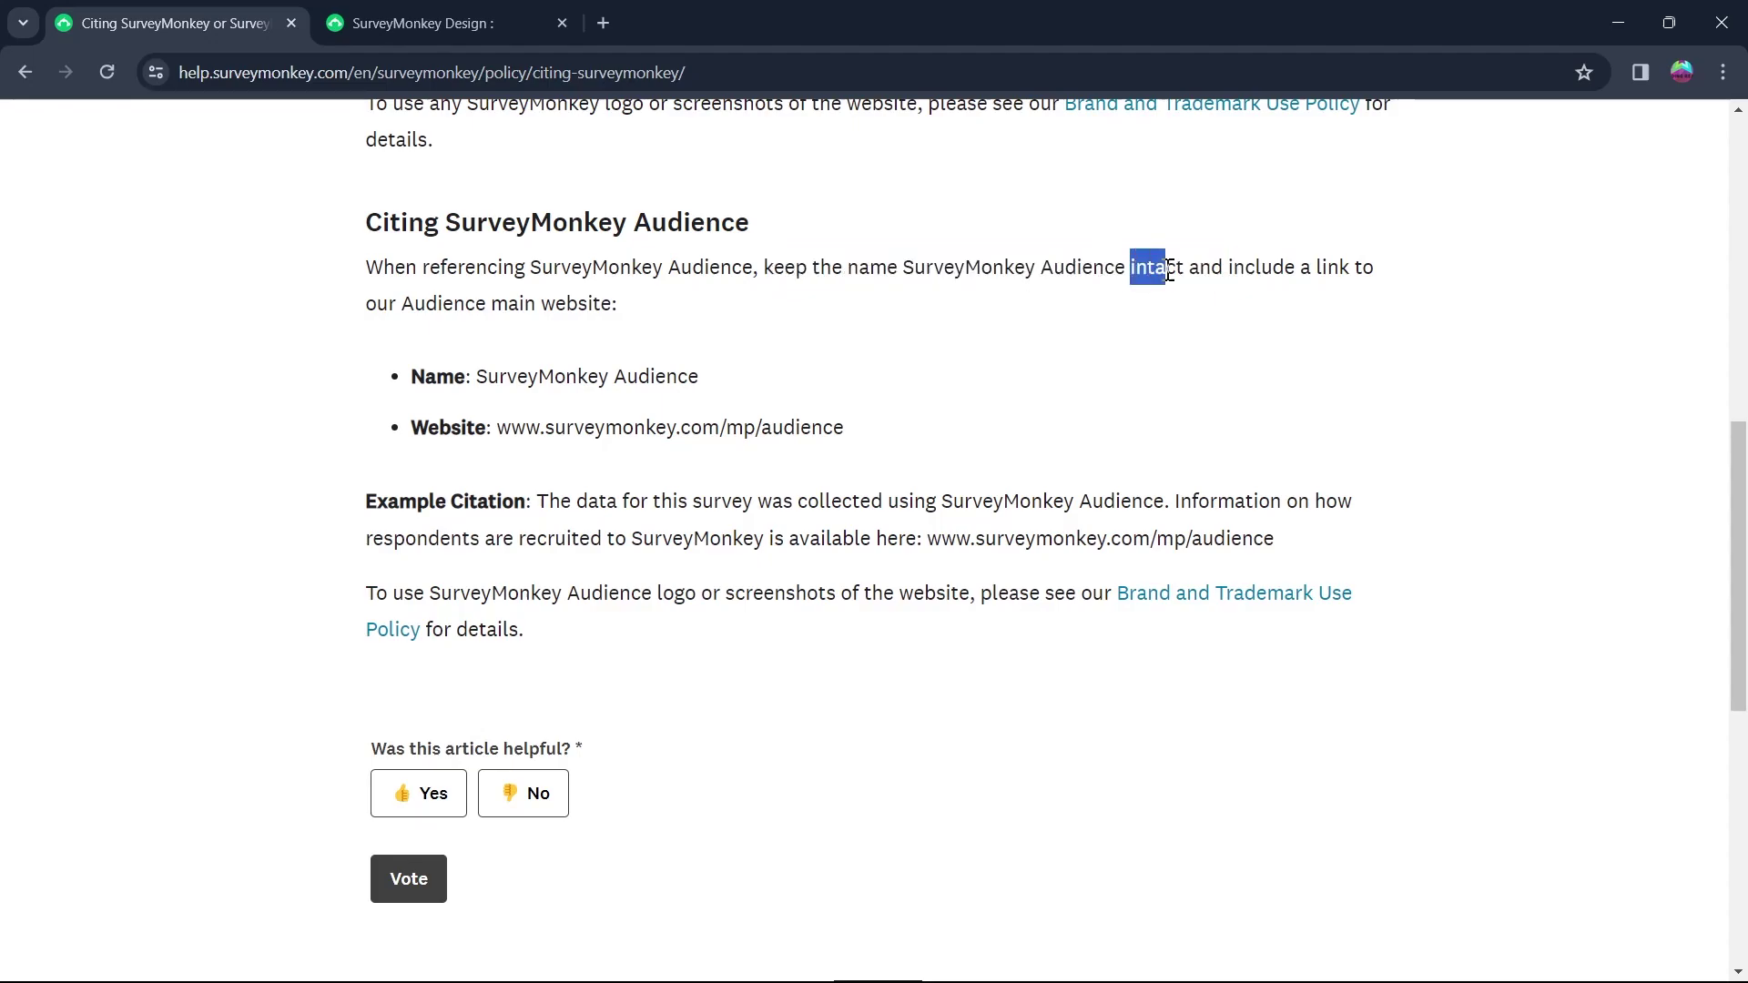
{"action": "left_click_drag", "start_coordinate": [412, 369], "coordinate": [700, 380]}
{"action": "left_click", "coordinate": [472, 379]}
{"action": "left_click_drag", "start_coordinate": [495, 426], "coordinate": [844, 435]}
{"action": "left_click", "coordinate": [854, 485]}
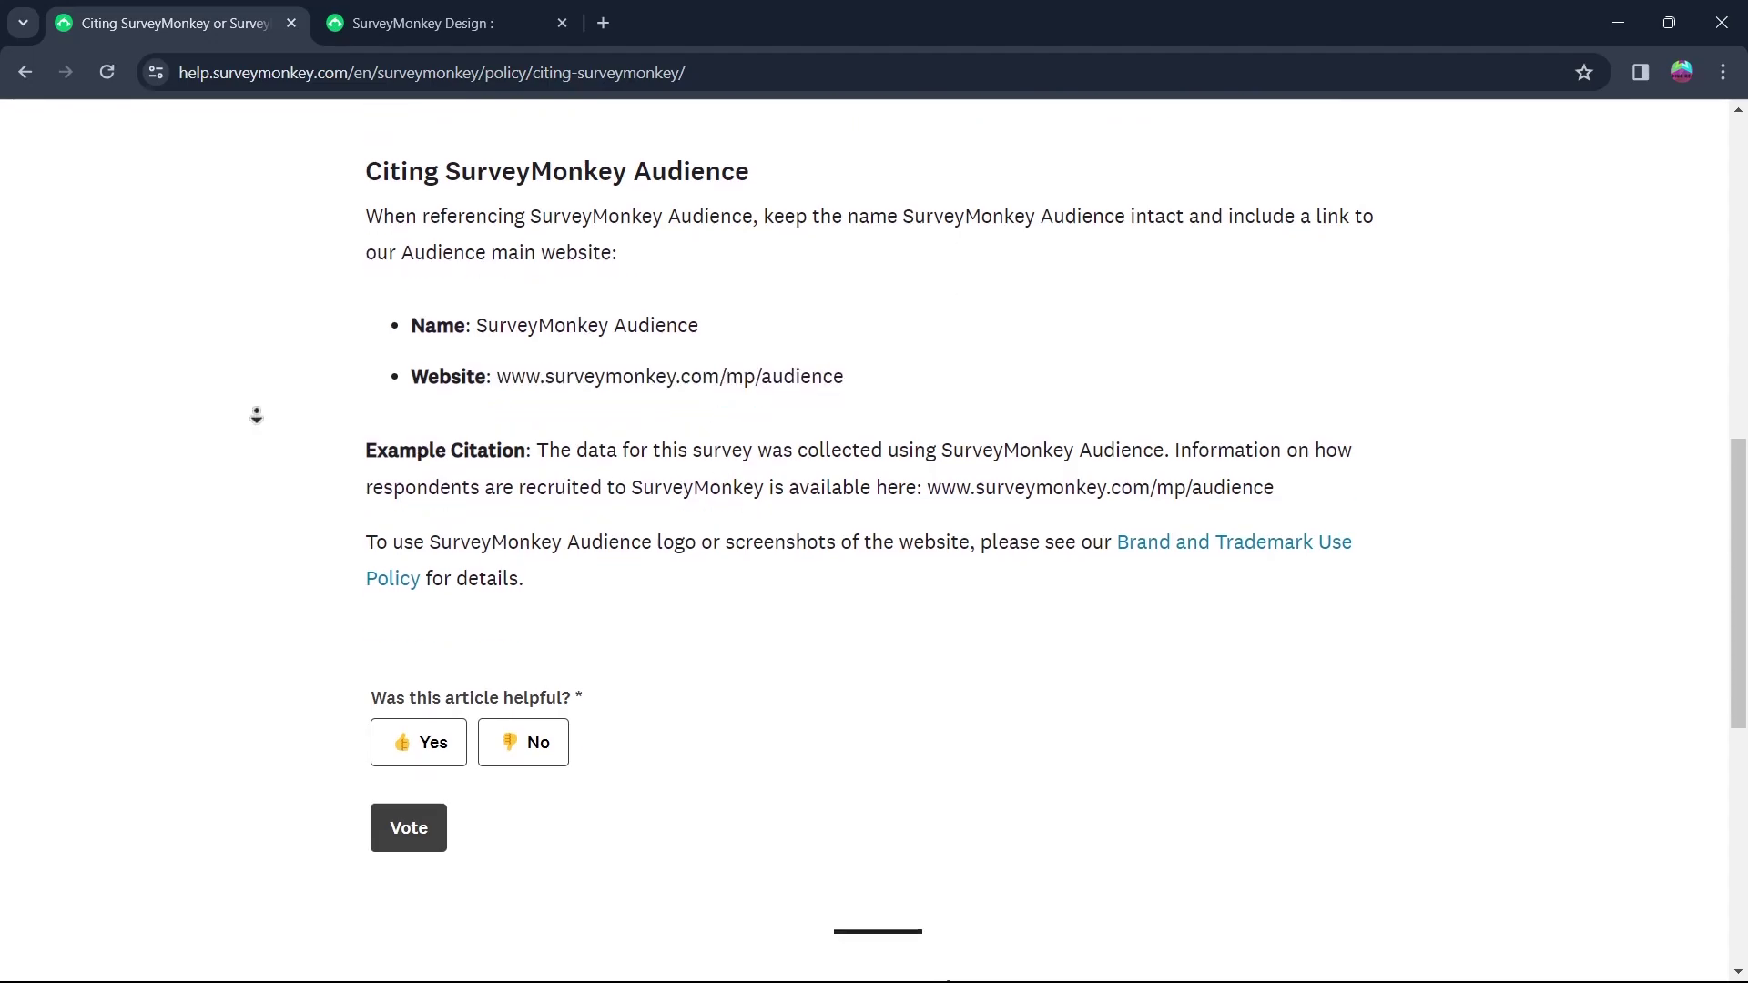
{"action": "scroll", "coordinate": [264, 409], "scroll_direction": "up", "scroll_amount": 2}
{"action": "scroll", "coordinate": [263, 278], "scroll_direction": "down", "scroll_amount": 2}
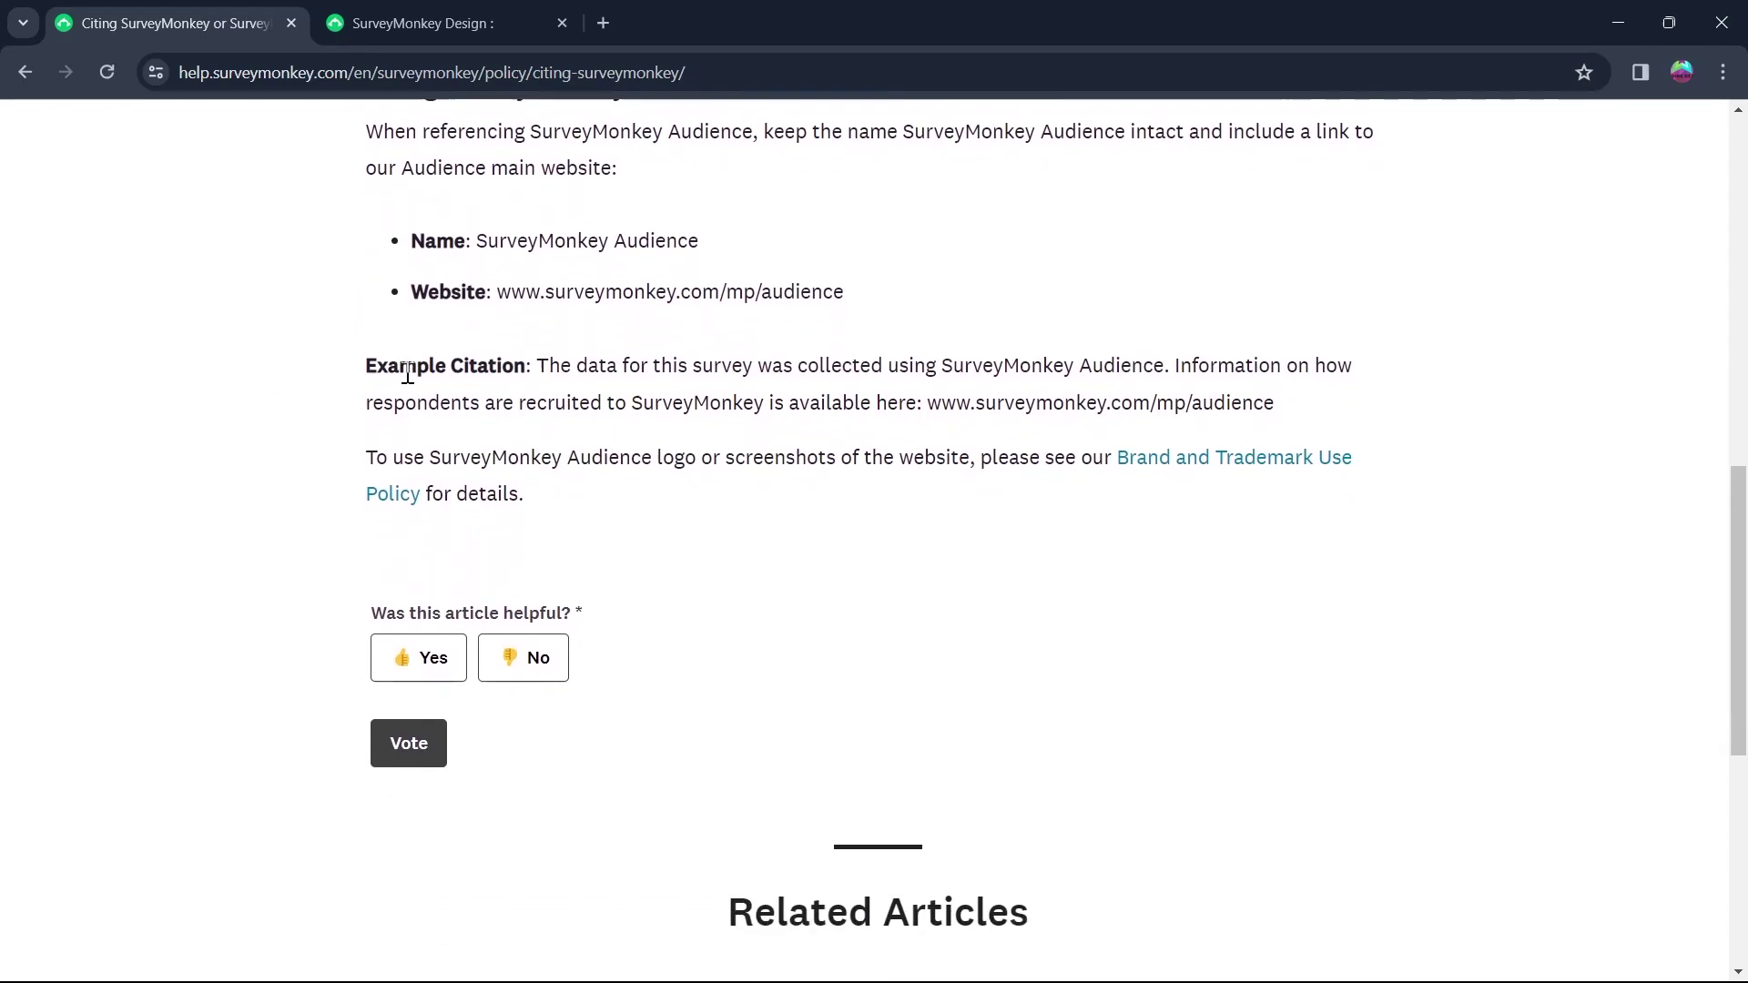
{"action": "mouse_move", "coordinate": [364, 365]}
{"action": "left_mouse_down"}
{"action": "mouse_move", "coordinate": [1171, 365]}
{"action": "mouse_move", "coordinate": [1273, 404]}
{"action": "mouse_move", "coordinate": [577, 400]}
{"action": "mouse_move", "coordinate": [906, 427]}
{"action": "mouse_move", "coordinate": [1191, 407]}
{"action": "mouse_move", "coordinate": [1022, 401]}
{"action": "mouse_move", "coordinate": [1273, 405]}
{"action": "left_mouse_up"}
{"action": "left_click", "coordinate": [560, 371]}
{"action": "left_click_drag", "start_coordinate": [364, 456], "coordinate": [1108, 455]}
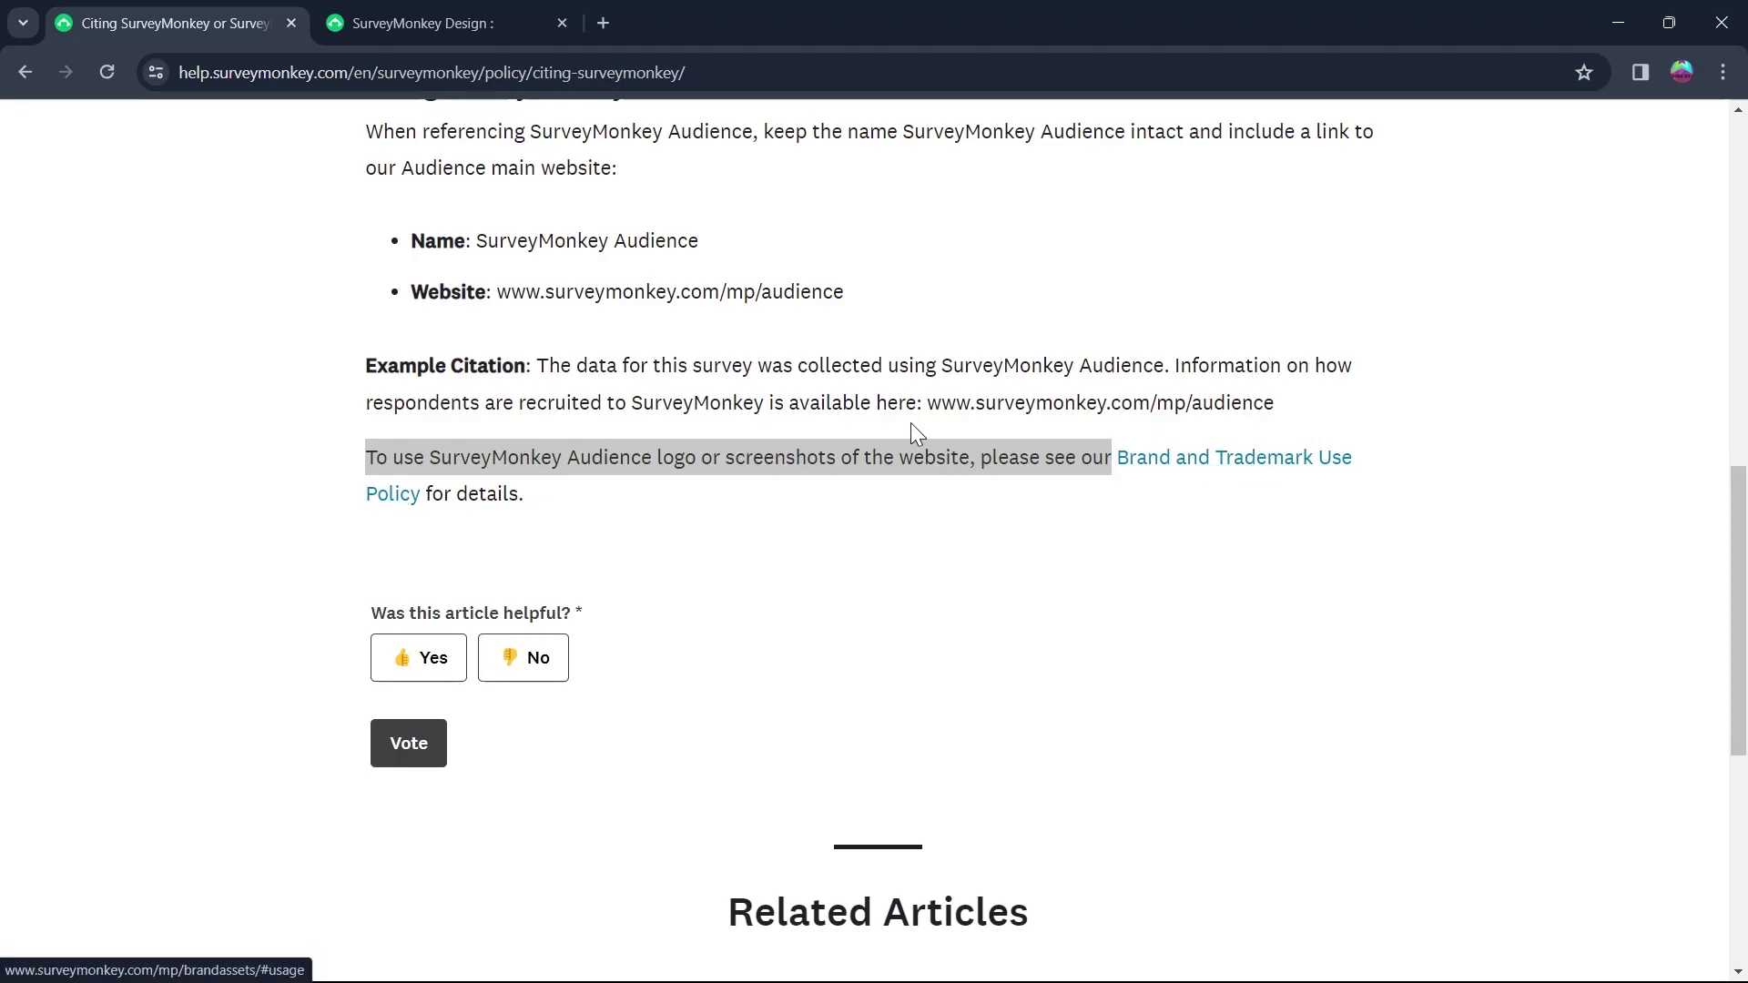
{"action": "left_click", "coordinate": [123, 641]}
{"action": "scroll", "coordinate": [123, 639], "scroll_direction": "up", "scroll_amount": 10}
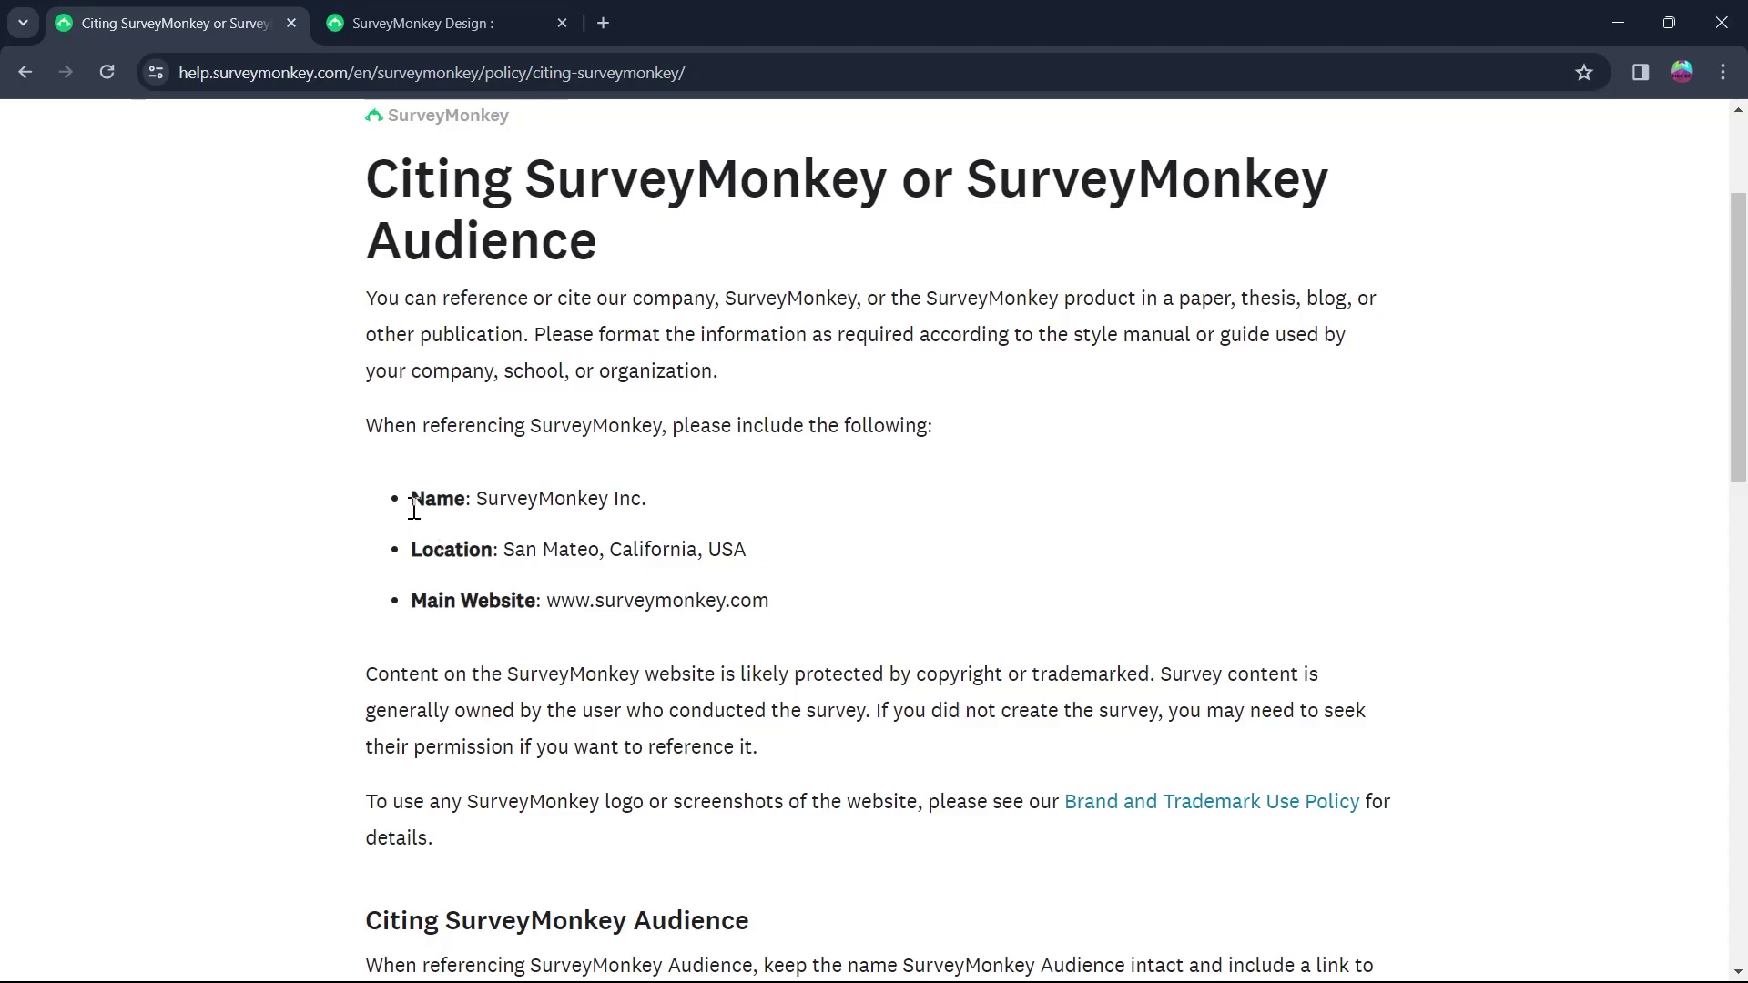
{"action": "left_click_drag", "start_coordinate": [408, 498], "coordinate": [693, 632]}
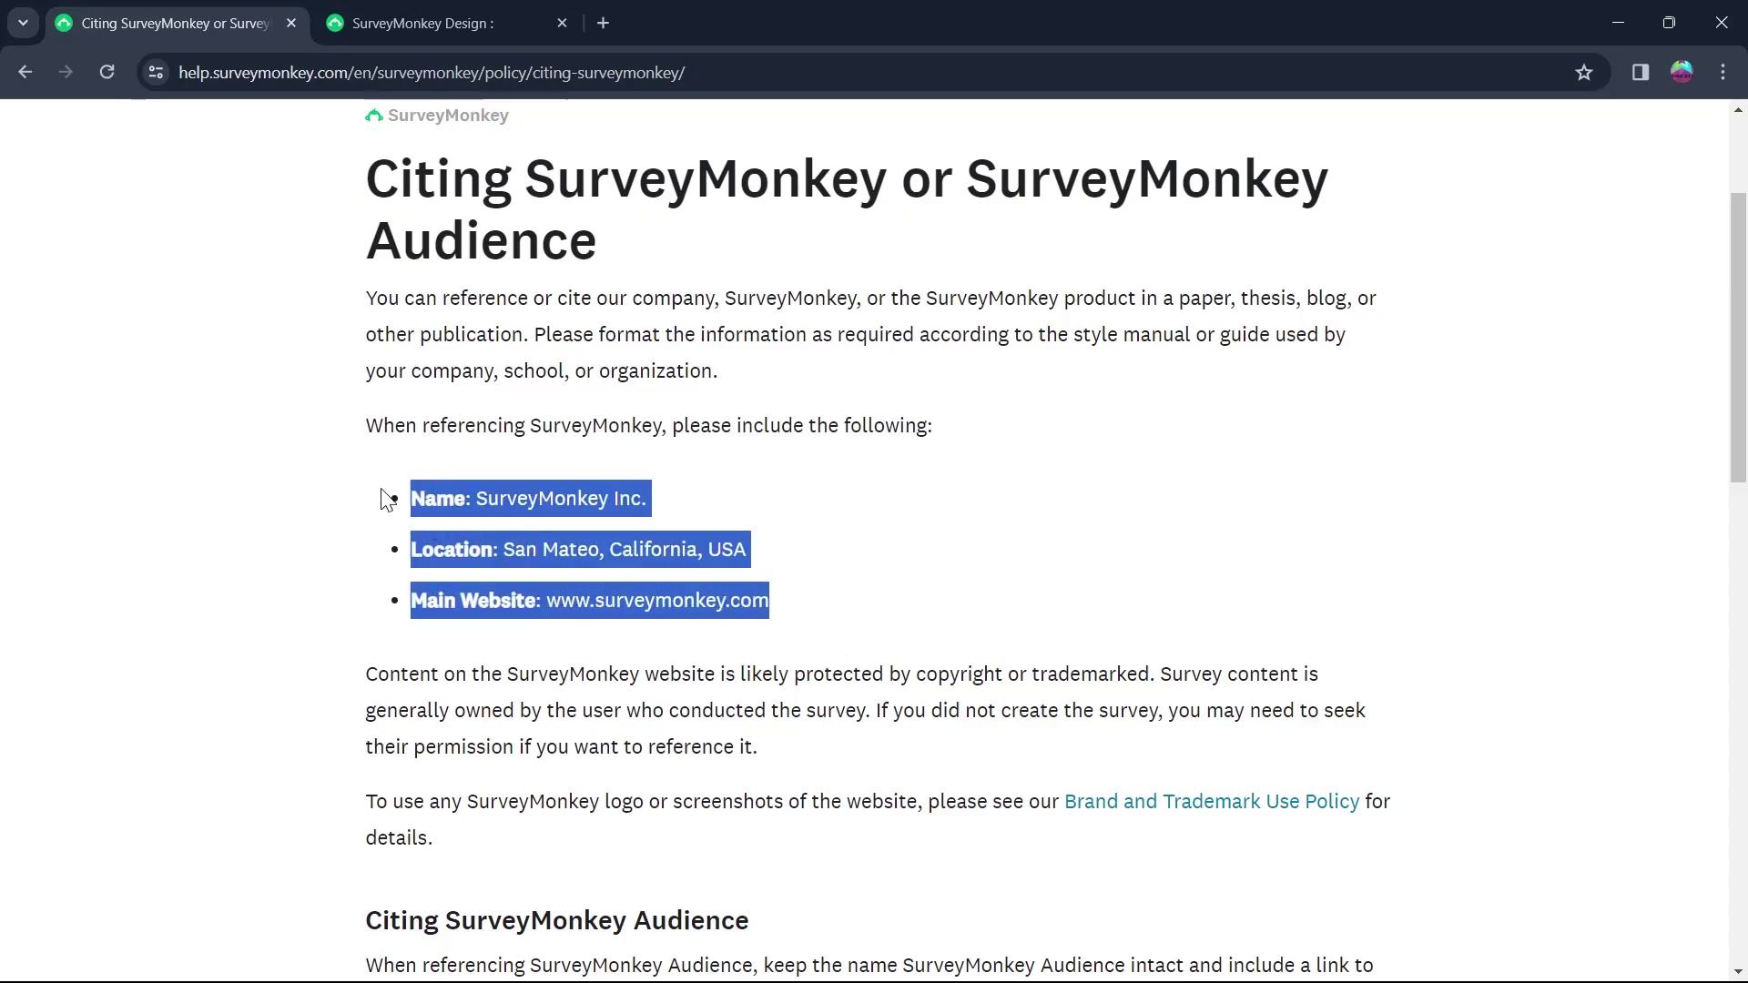
{"action": "left_click", "coordinate": [427, 561]}
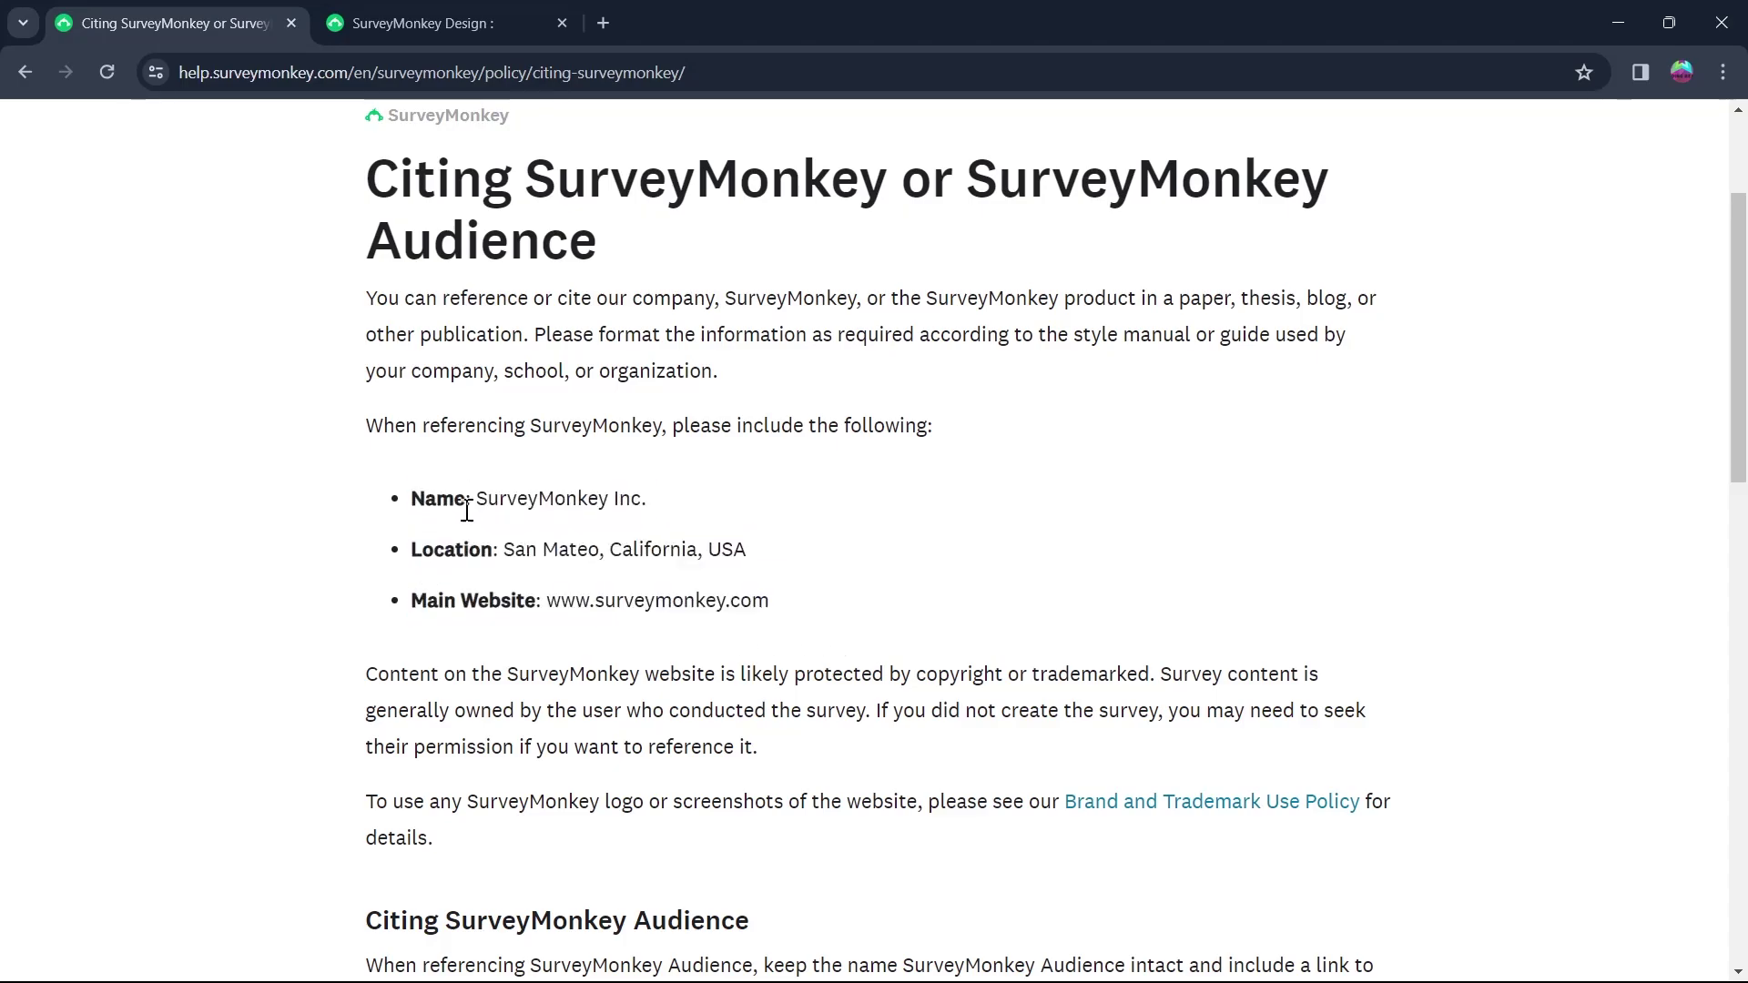
{"action": "left_click_drag", "start_coordinate": [473, 500], "coordinate": [669, 521]}
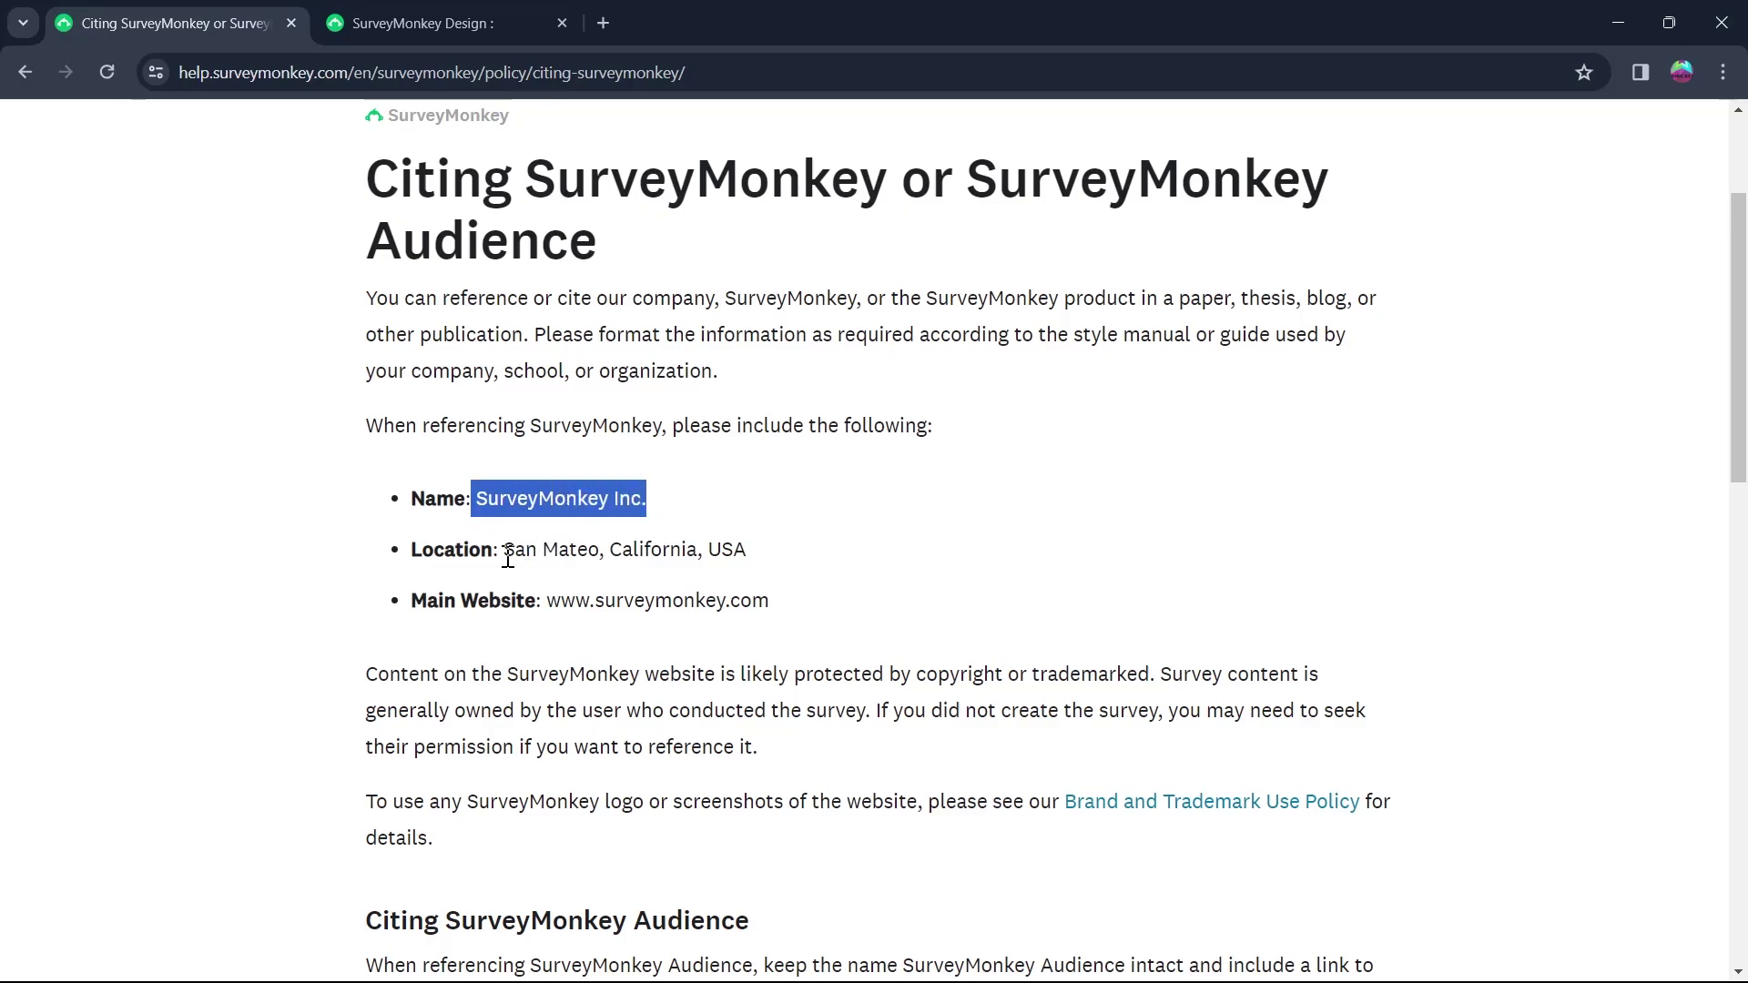
{"action": "left_click_drag", "start_coordinate": [502, 552], "coordinate": [751, 571]}
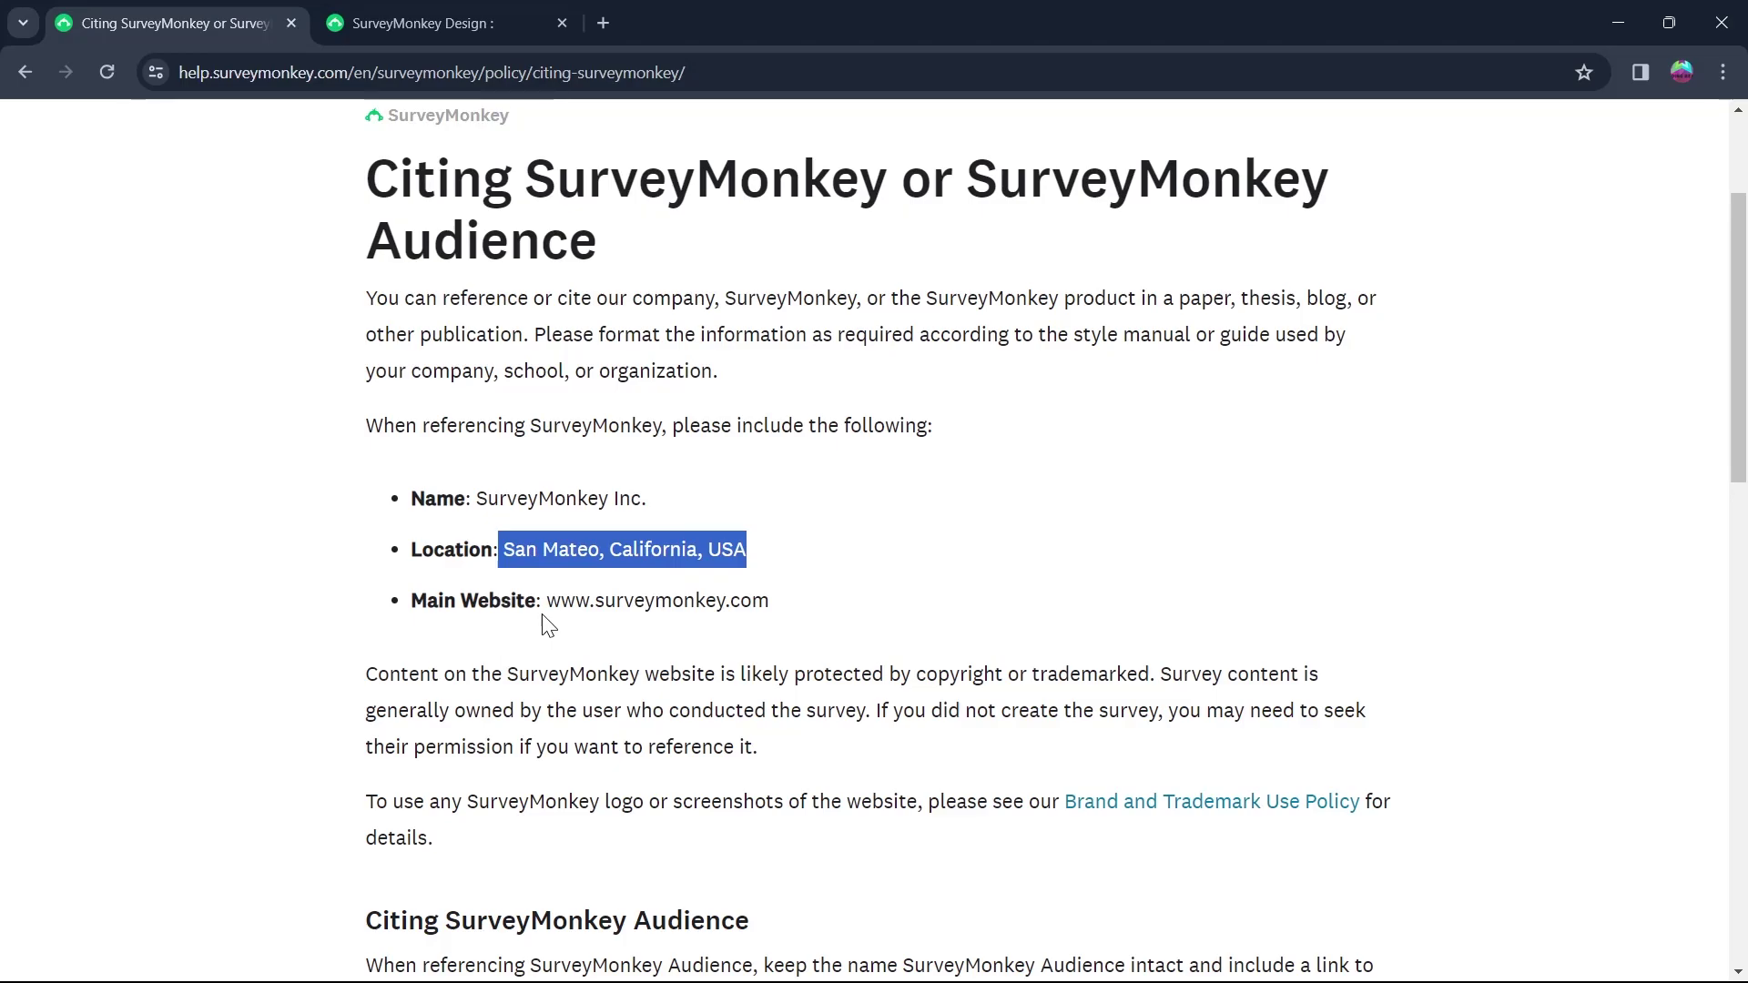
{"action": "left_click_drag", "start_coordinate": [386, 503], "coordinate": [776, 618]}
{"action": "left_click", "coordinate": [445, 527]}
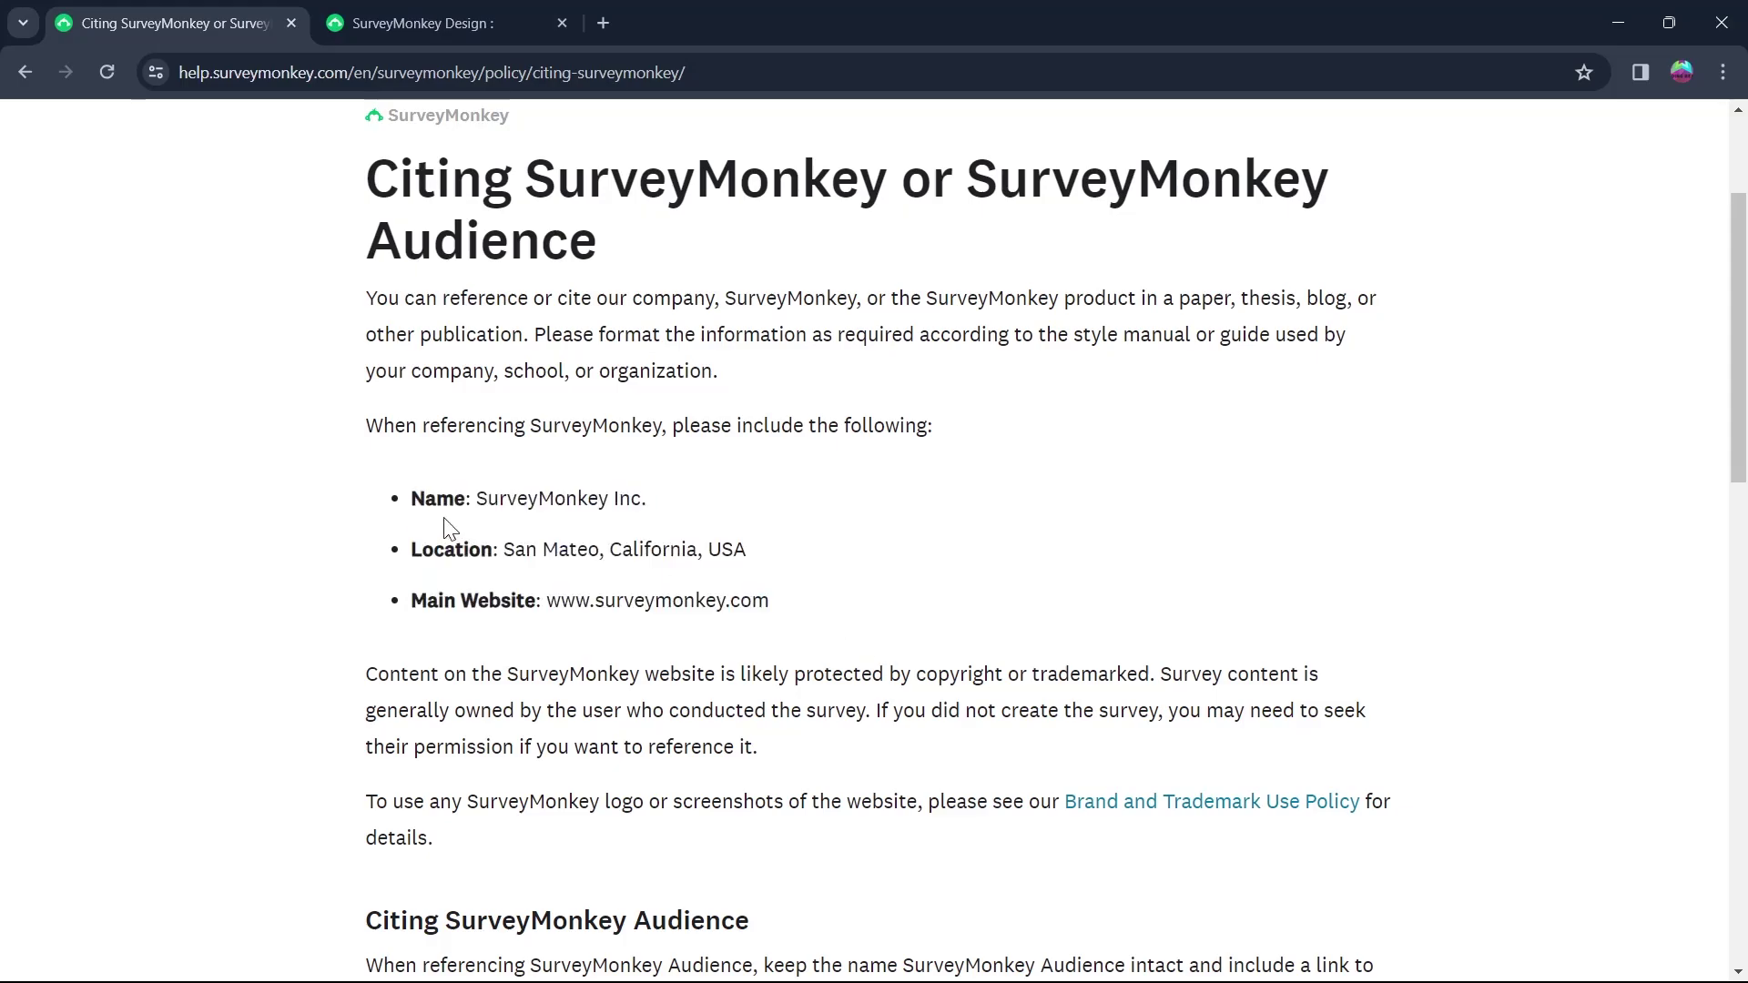
{"action": "left_click_drag", "start_coordinate": [411, 497], "coordinate": [773, 603]}
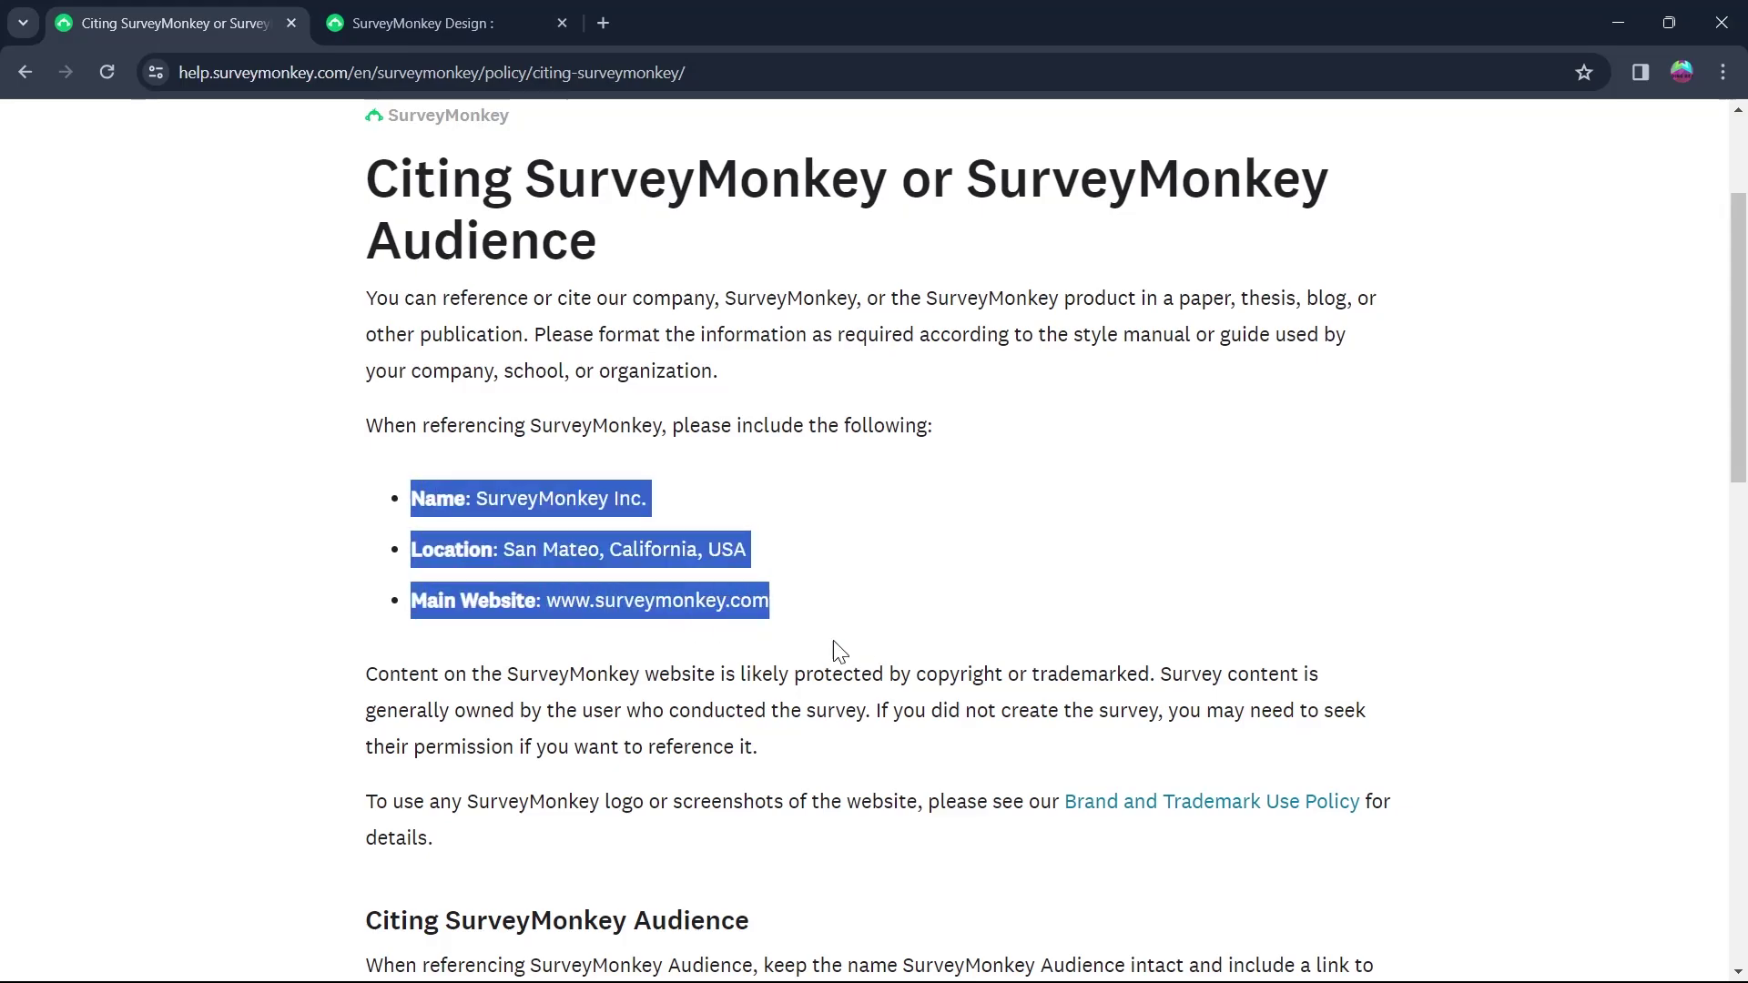
{"action": "left_click", "coordinate": [539, 600]}
{"action": "left_click_drag", "start_coordinate": [539, 599], "coordinate": [773, 603]}
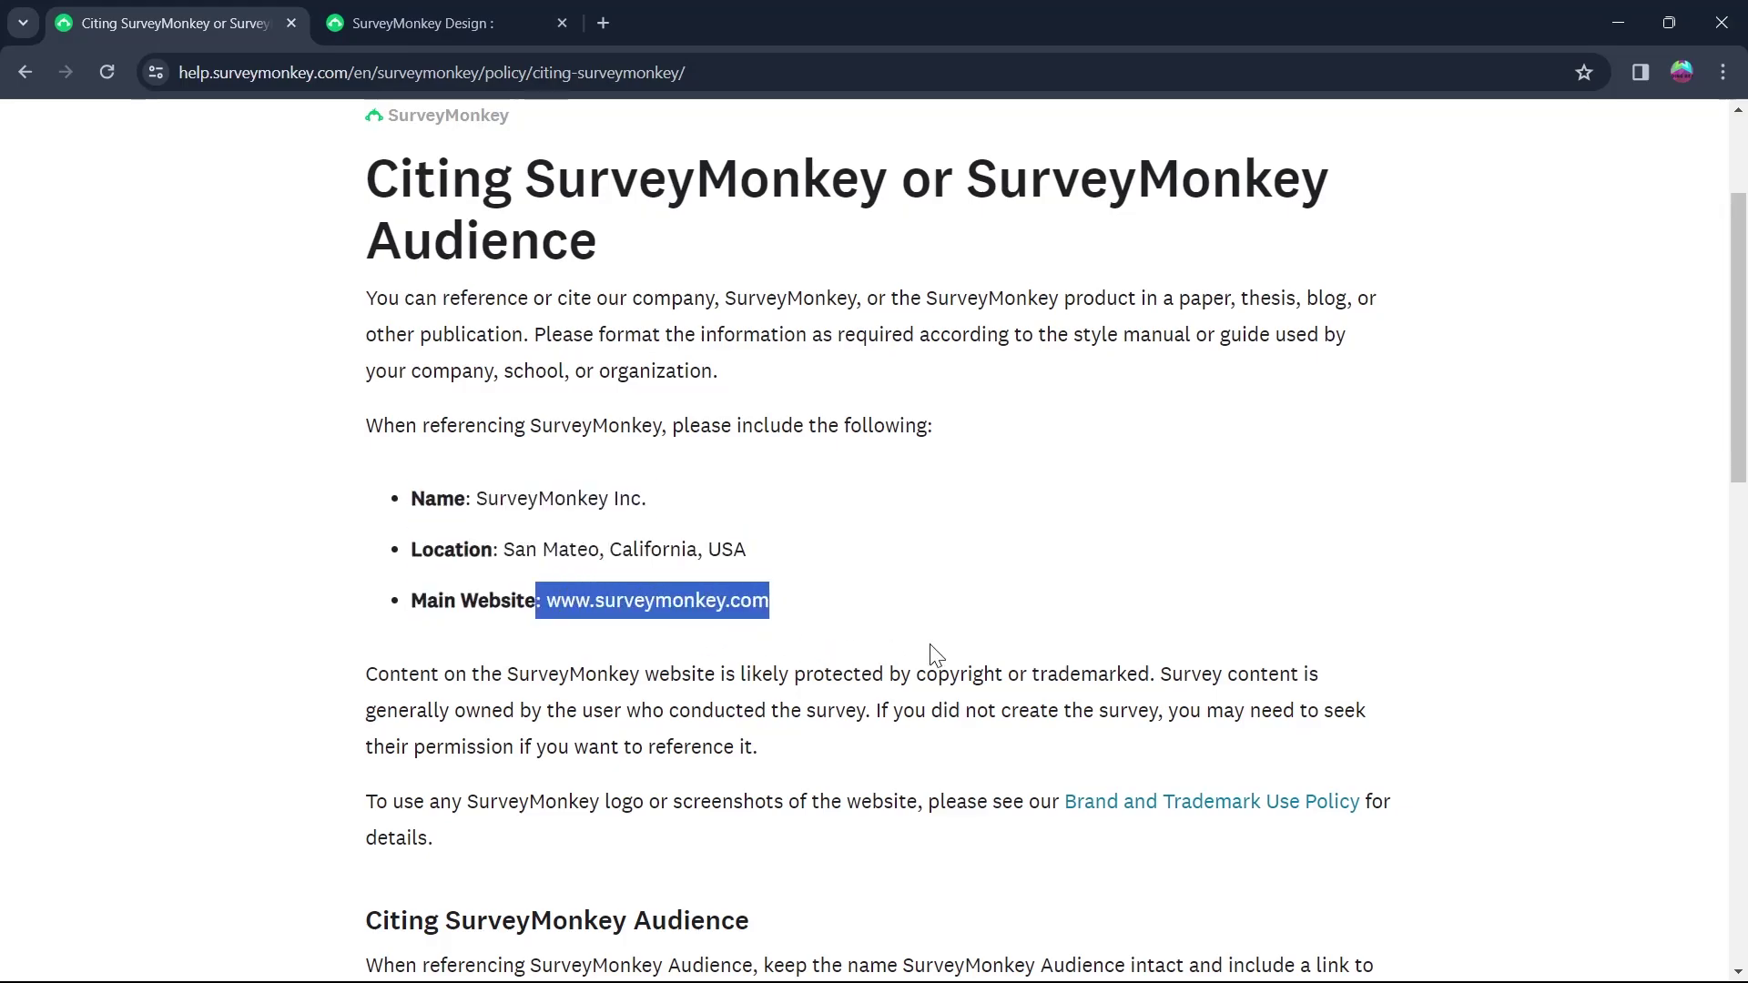
{"action": "left_click", "coordinate": [306, 470]}
{"action": "left_click_drag", "start_coordinate": [1242, 710], "coordinate": [331, 232]}
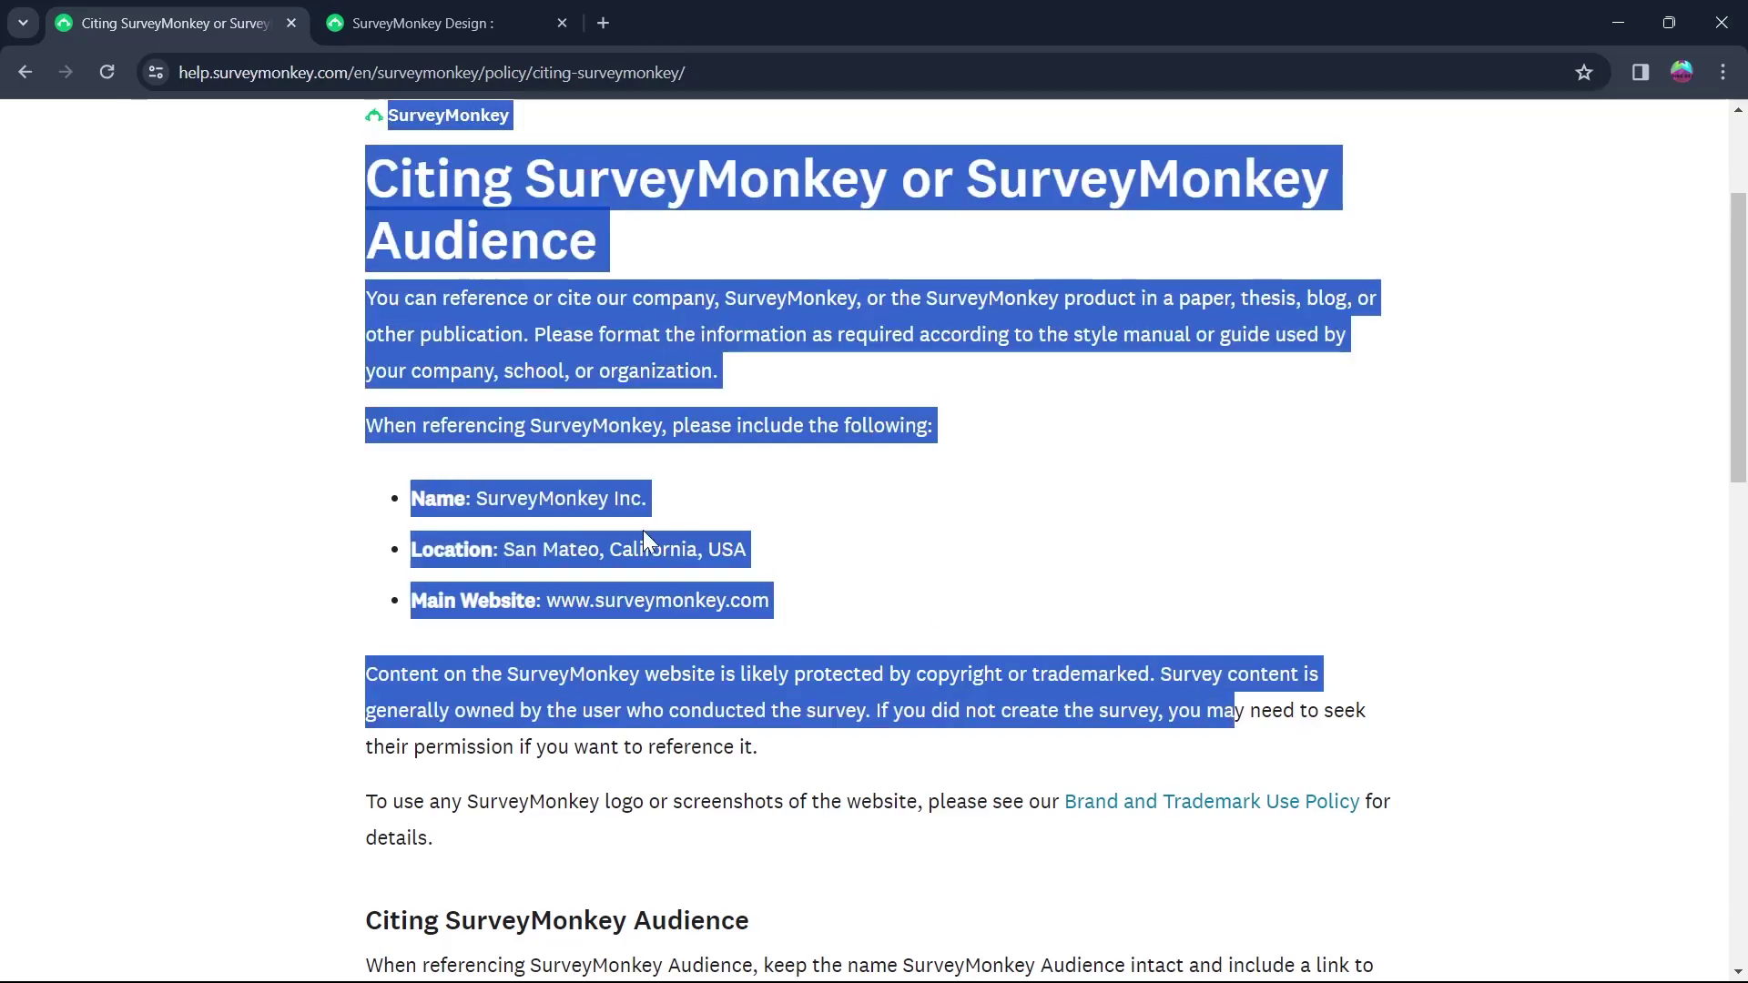
{"action": "left_click", "coordinate": [339, 200]}
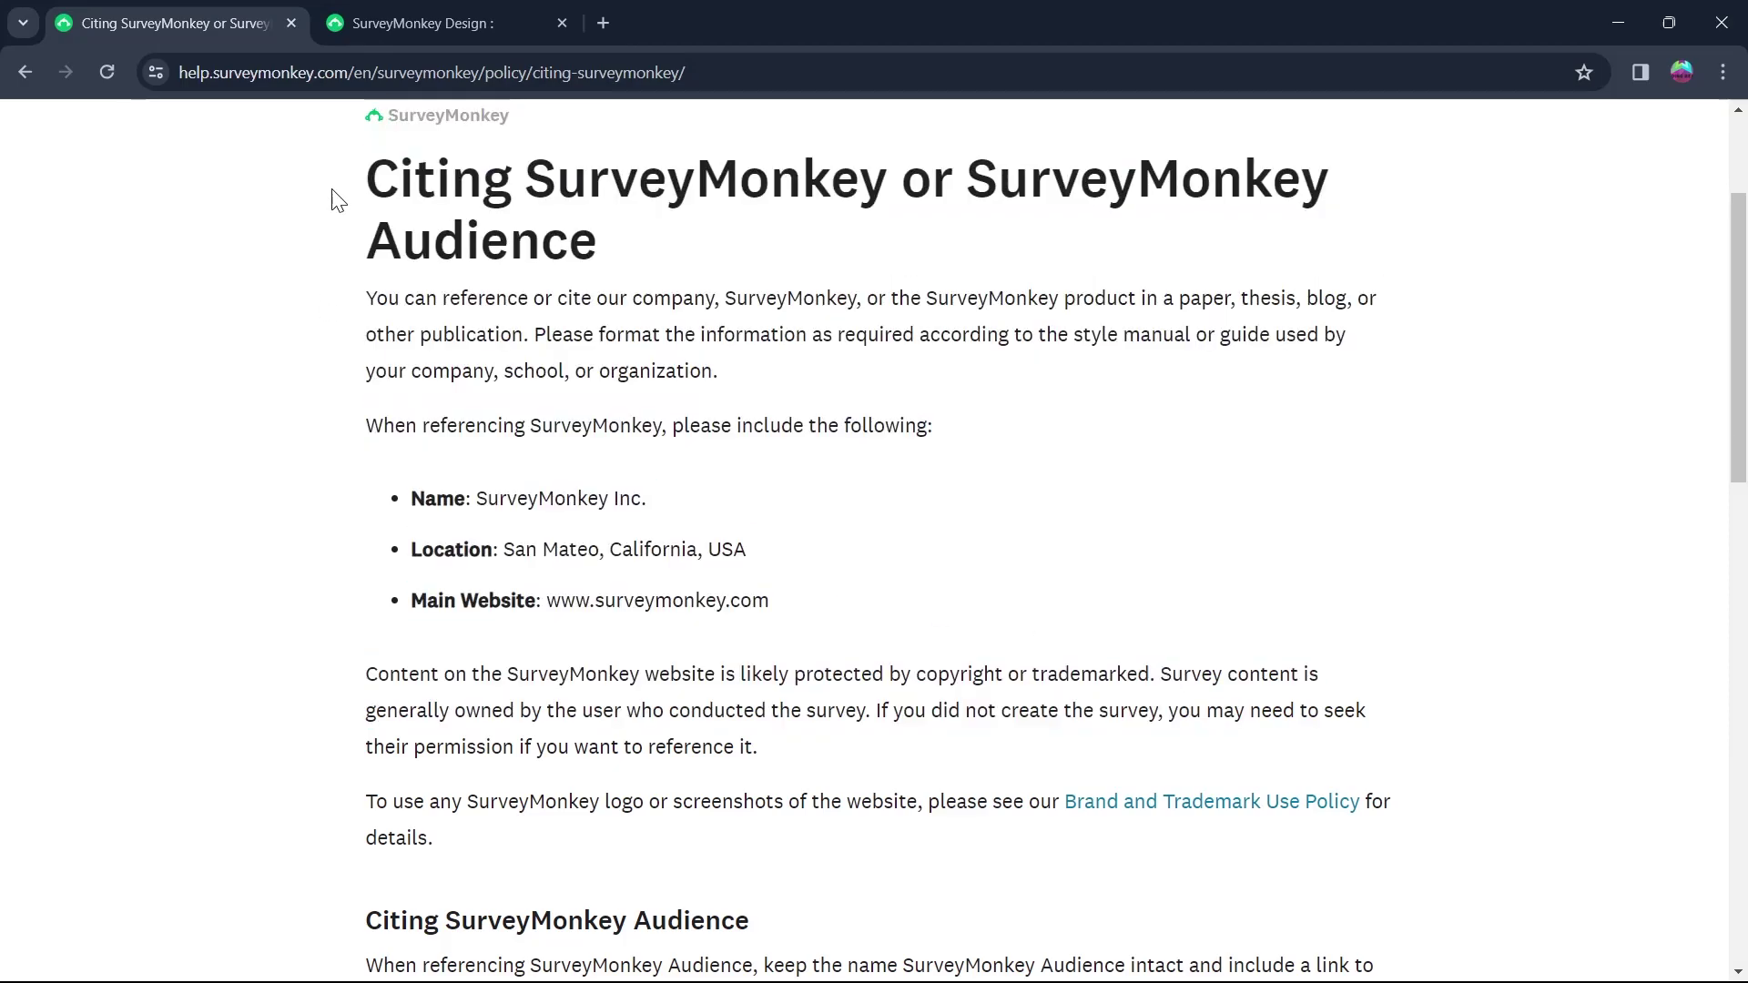